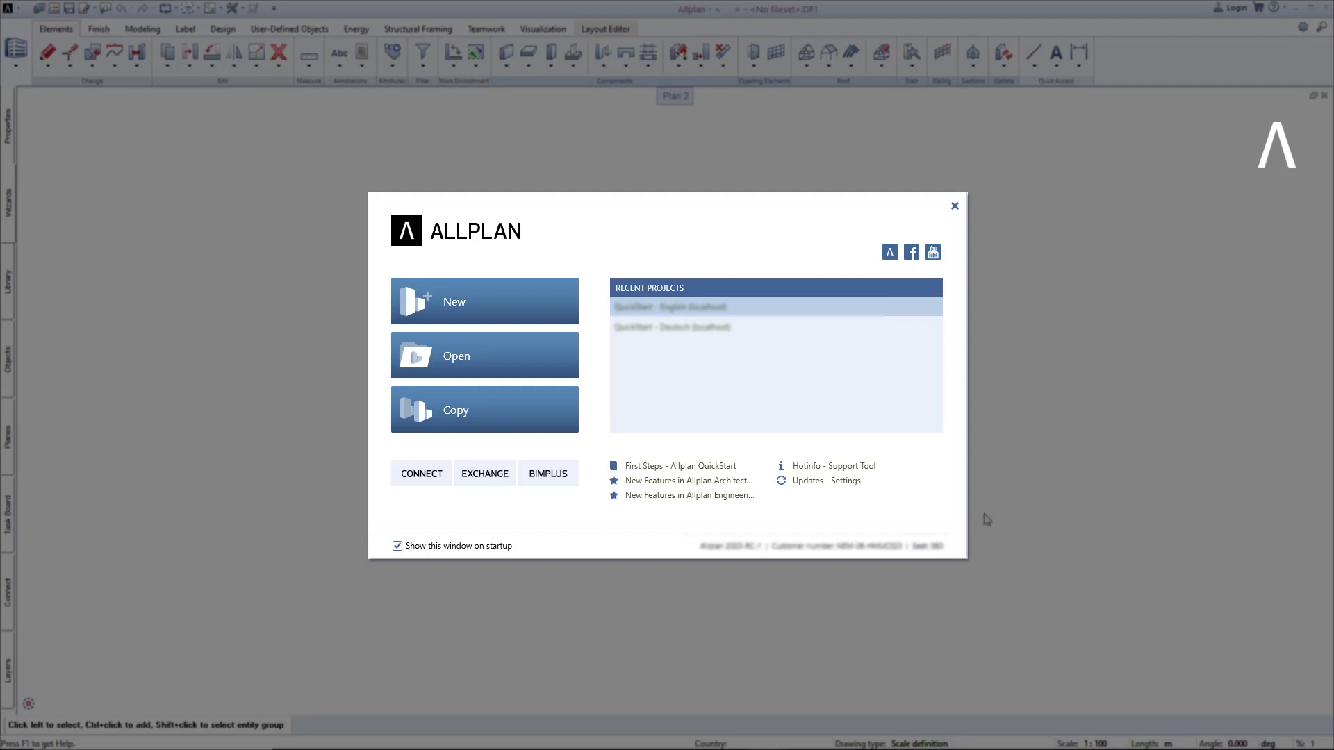
# Step: Close the welcome dialog, bring it back via Help > Welcome screen, and close it again
pyautogui.click(955, 207)
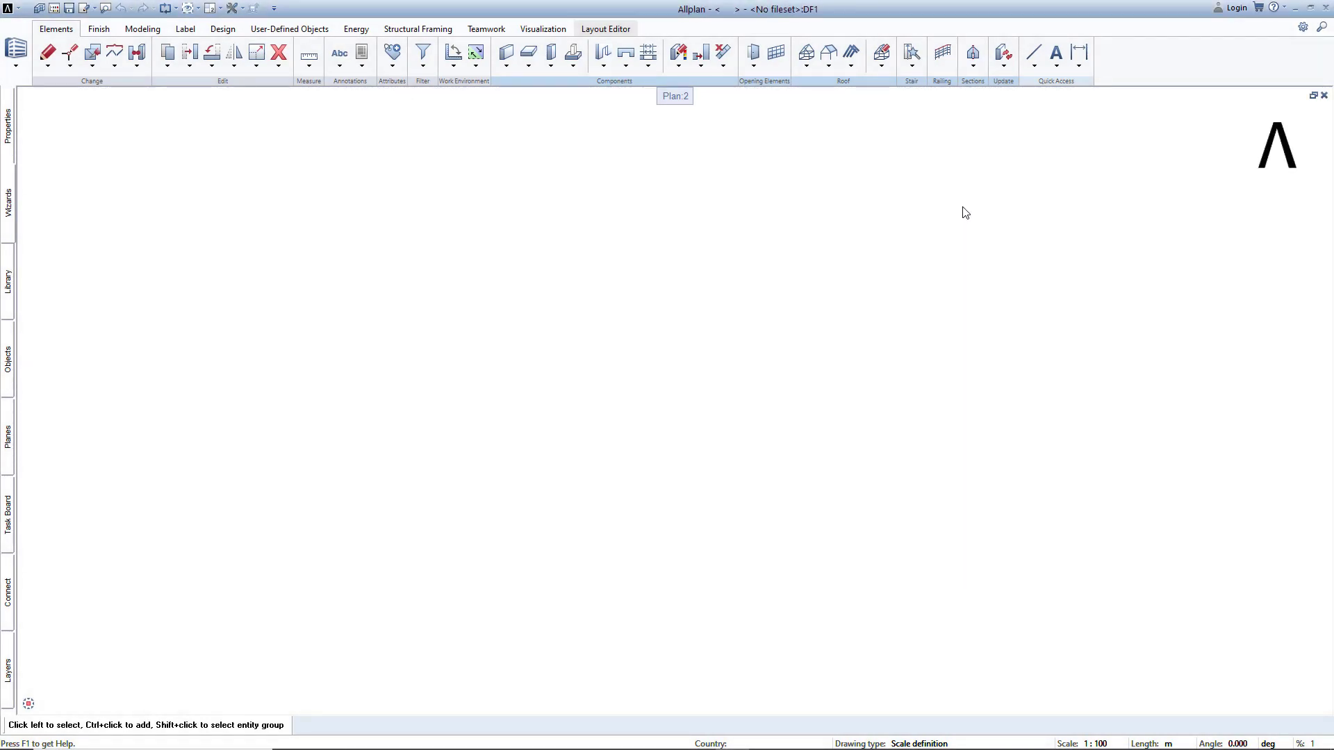
pyautogui.click(1286, 9)
pyautogui.click(1224, 104)
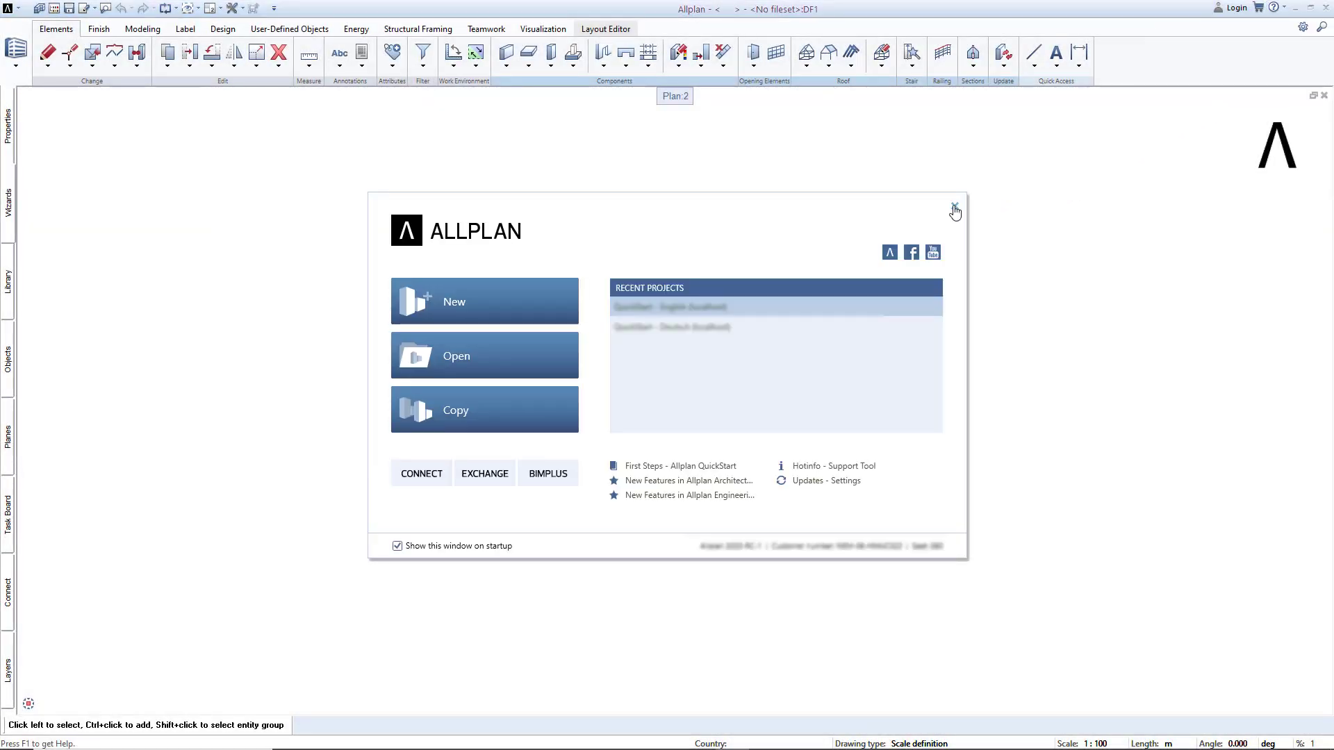
pyautogui.click(954, 208)
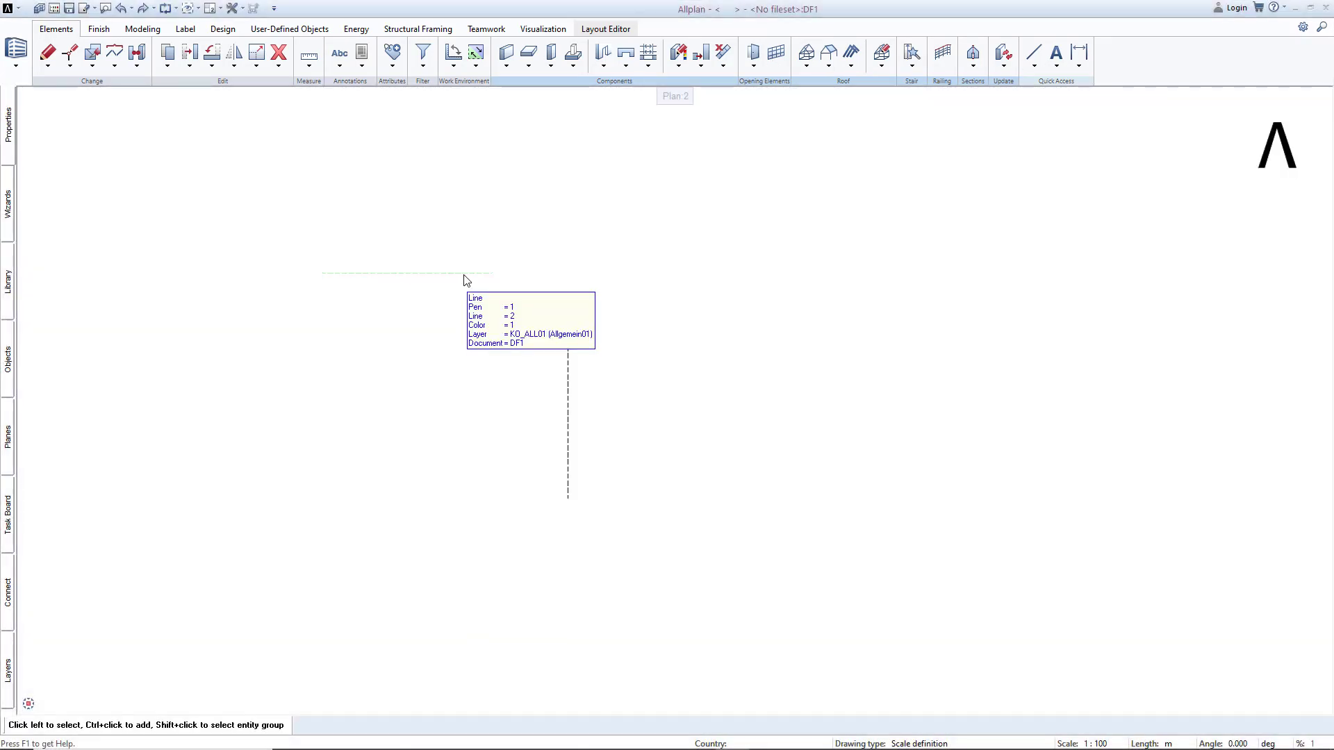
# Step: Chamfer the corner between the horizontal dashed line and the vertical line with a diagonal
pyautogui.rightClick(465, 275)
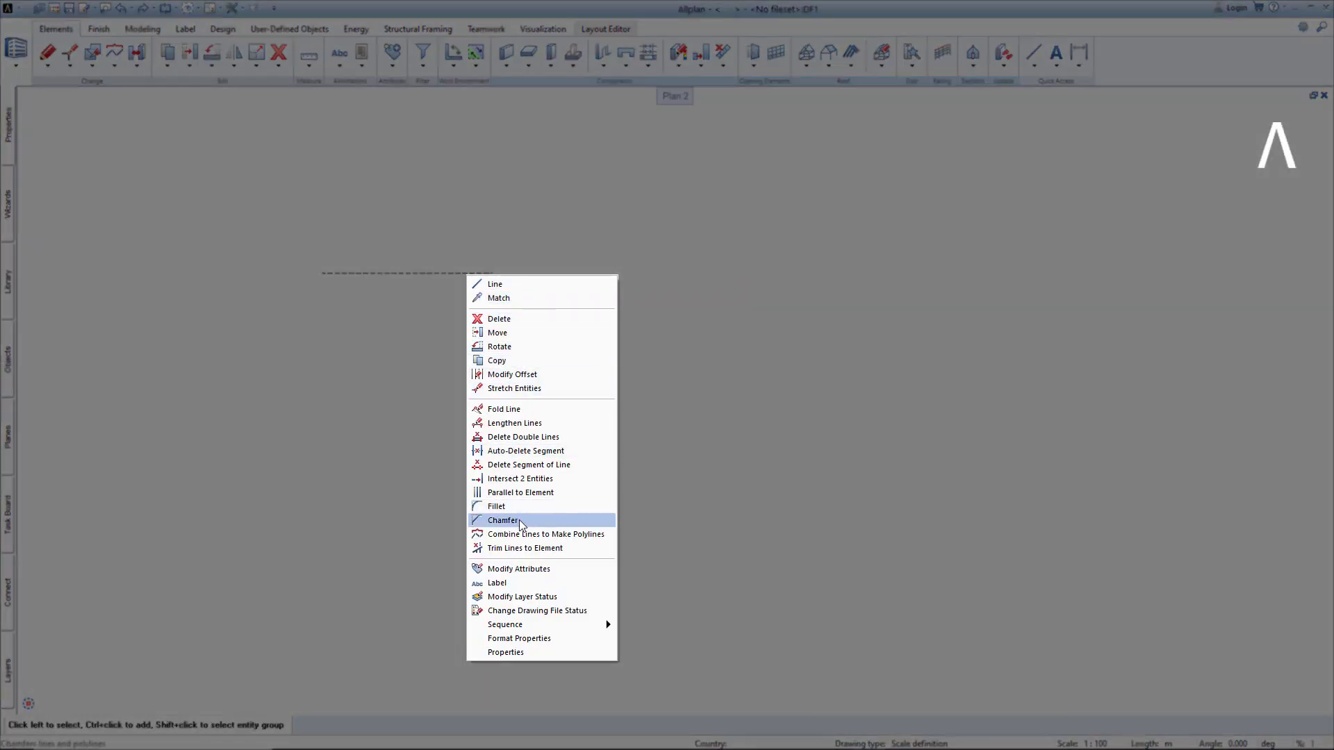
pyautogui.click(519, 520)
pyautogui.click(570, 430)
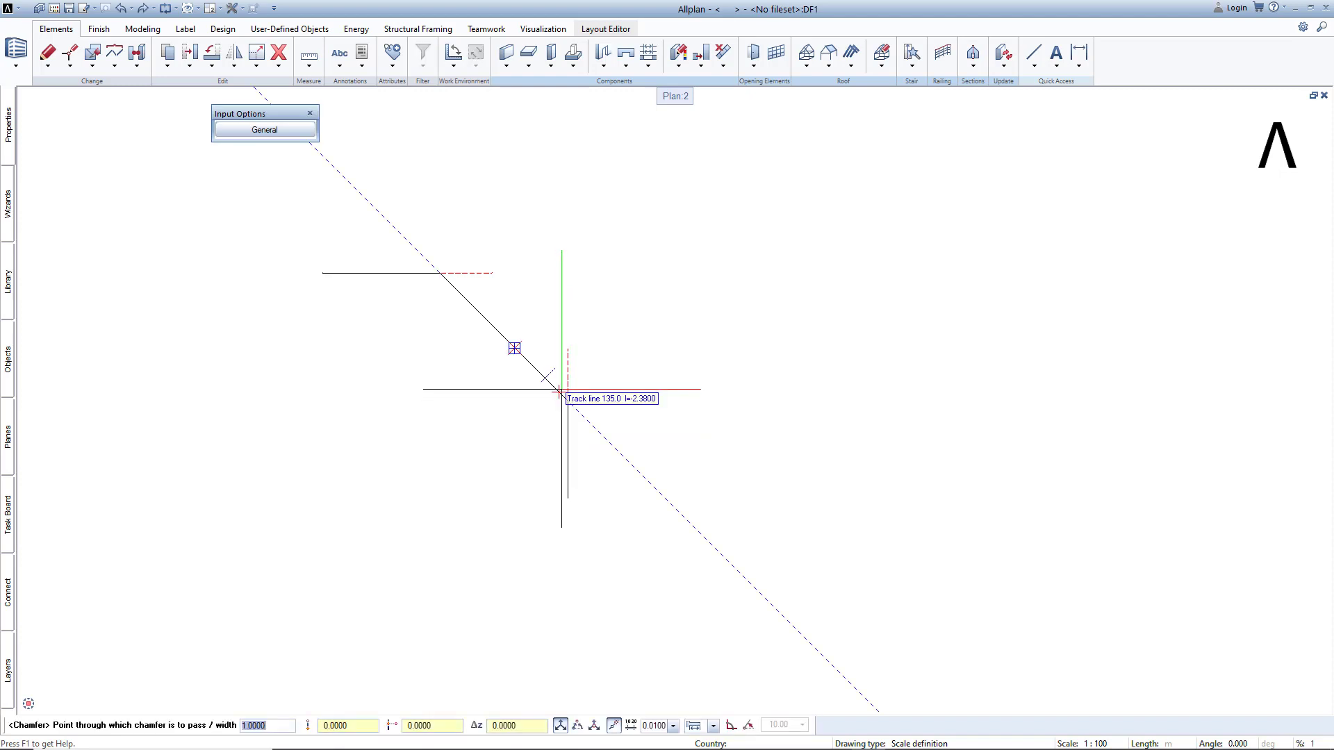
pyautogui.click(566, 378)
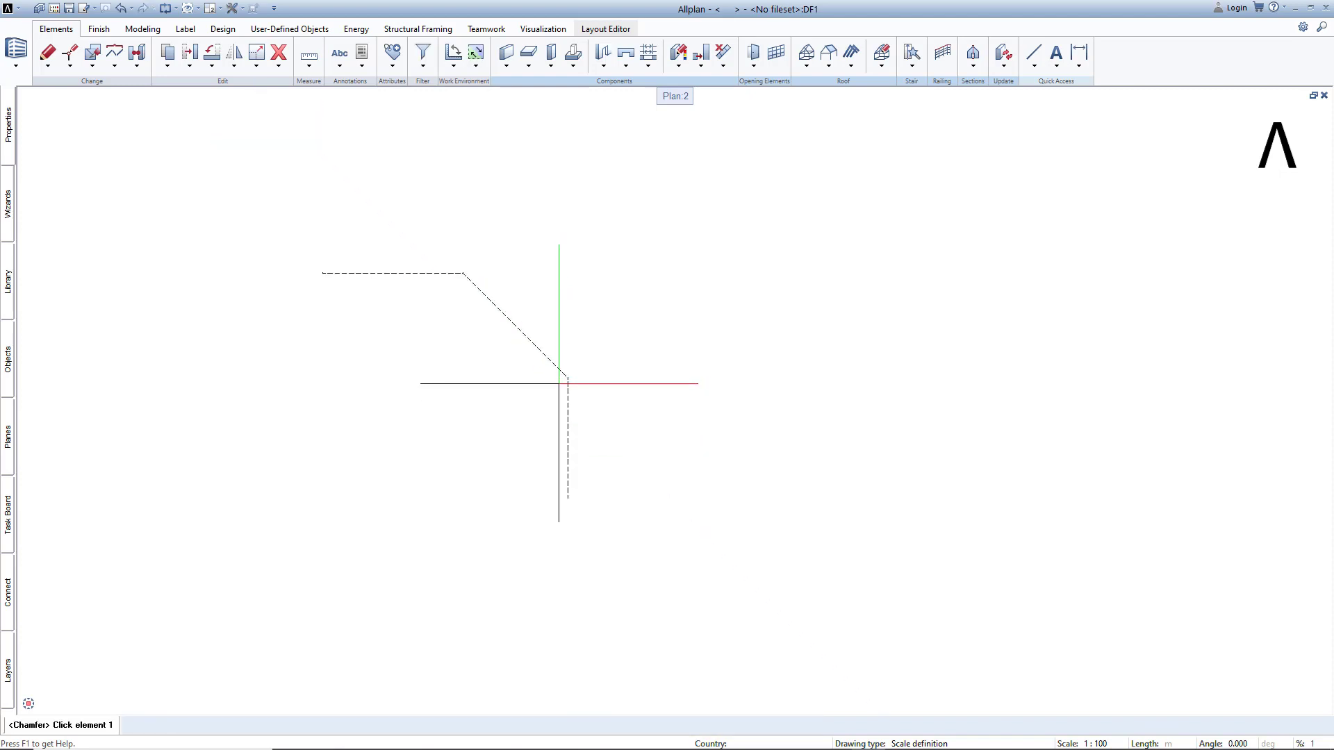
pyautogui.press('Escape')
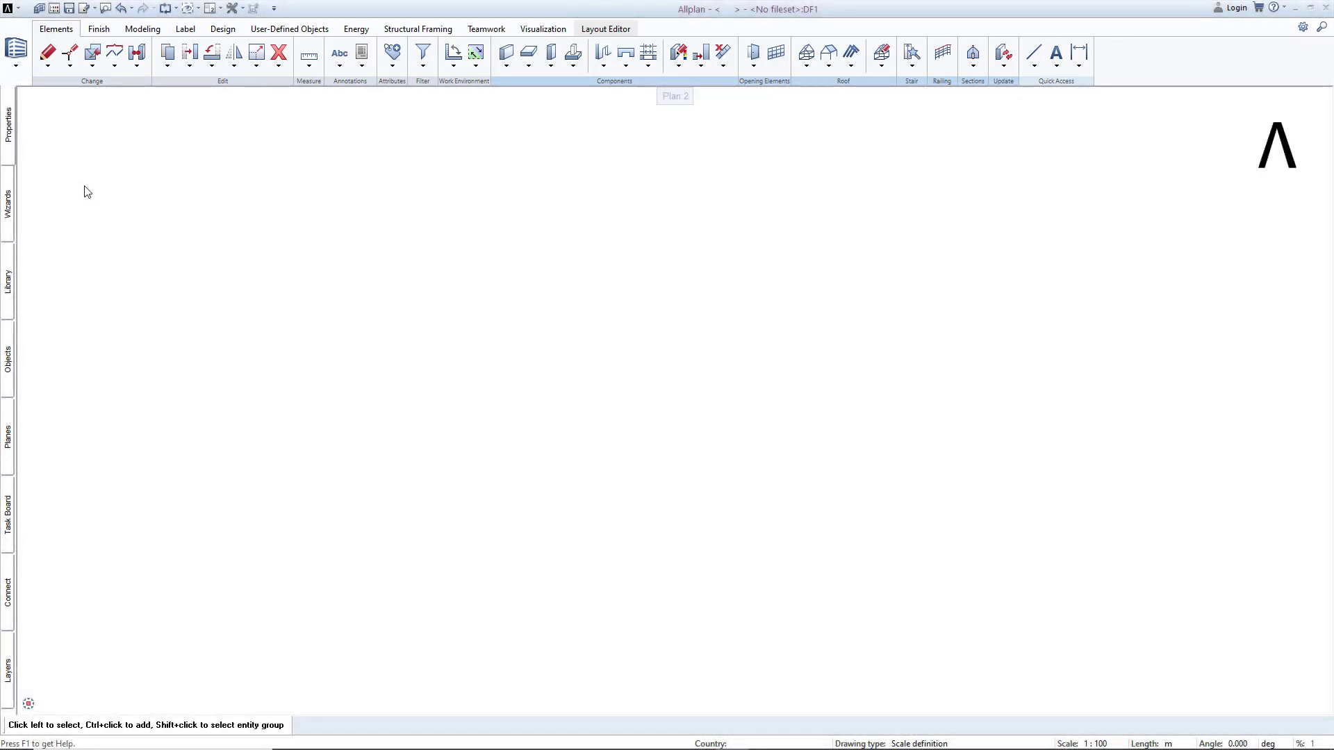
pyautogui.click(19, 70)
pyautogui.click(28, 128)
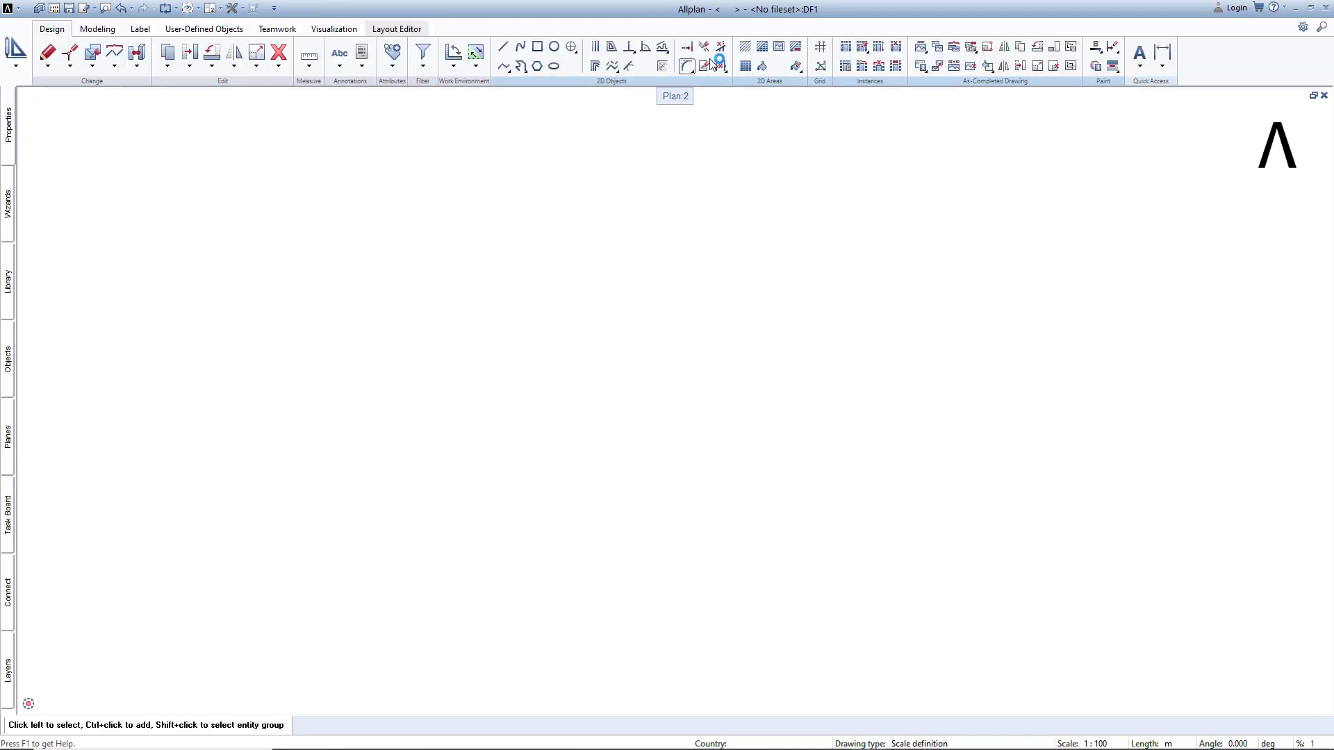
pyautogui.click(17, 67)
pyautogui.click(29, 82)
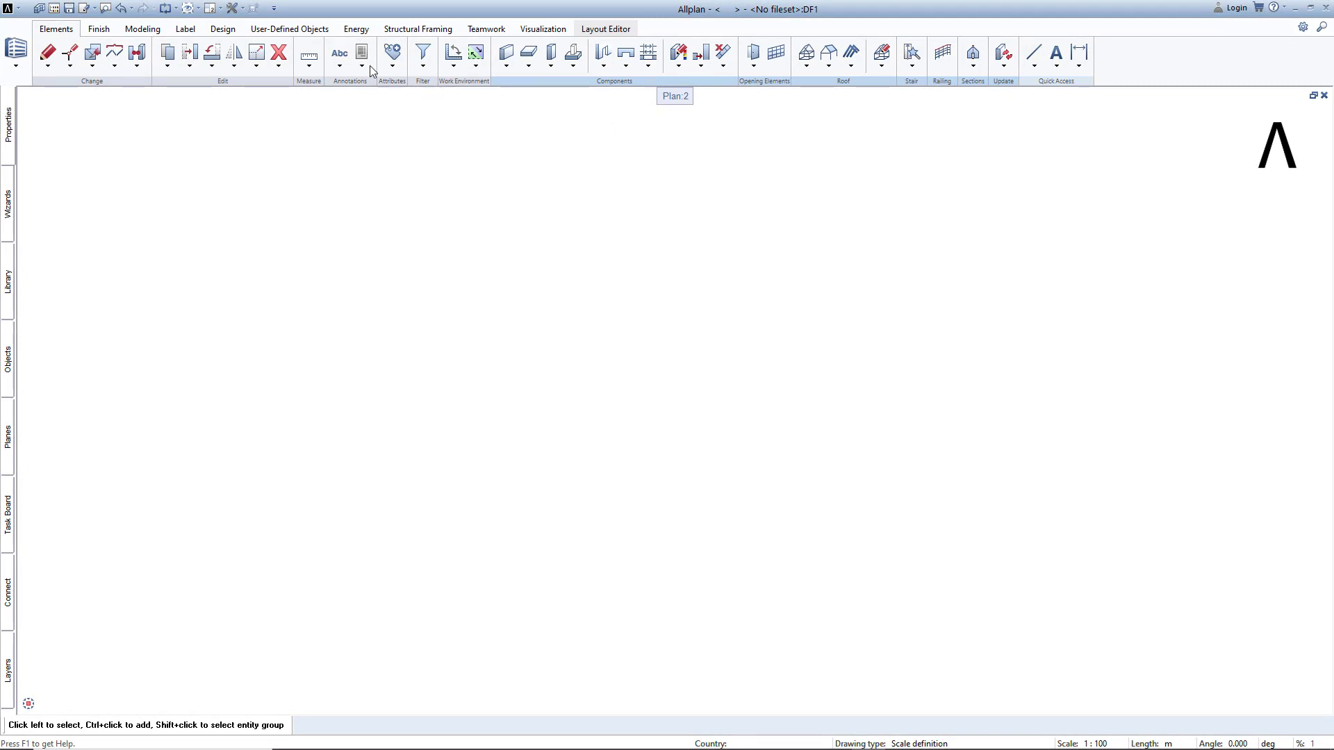
pyautogui.click(274, 9)
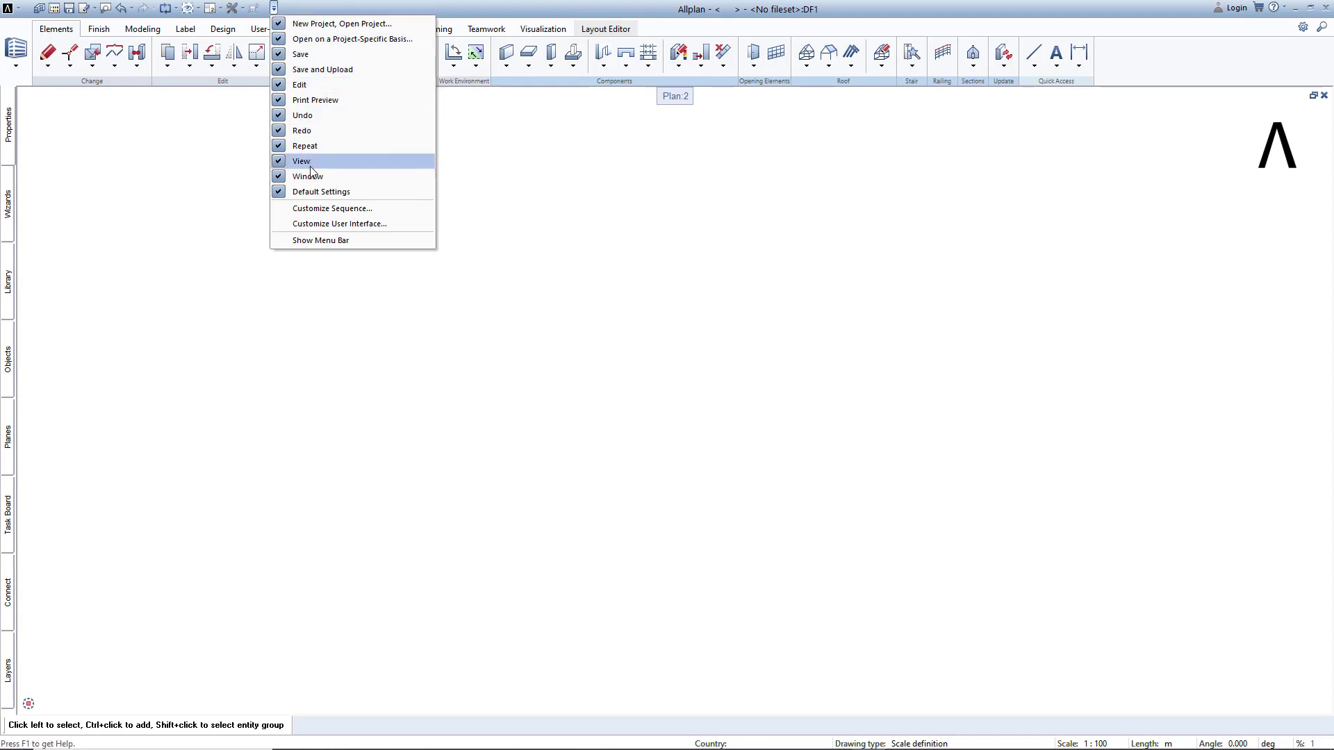
pyautogui.click(327, 224)
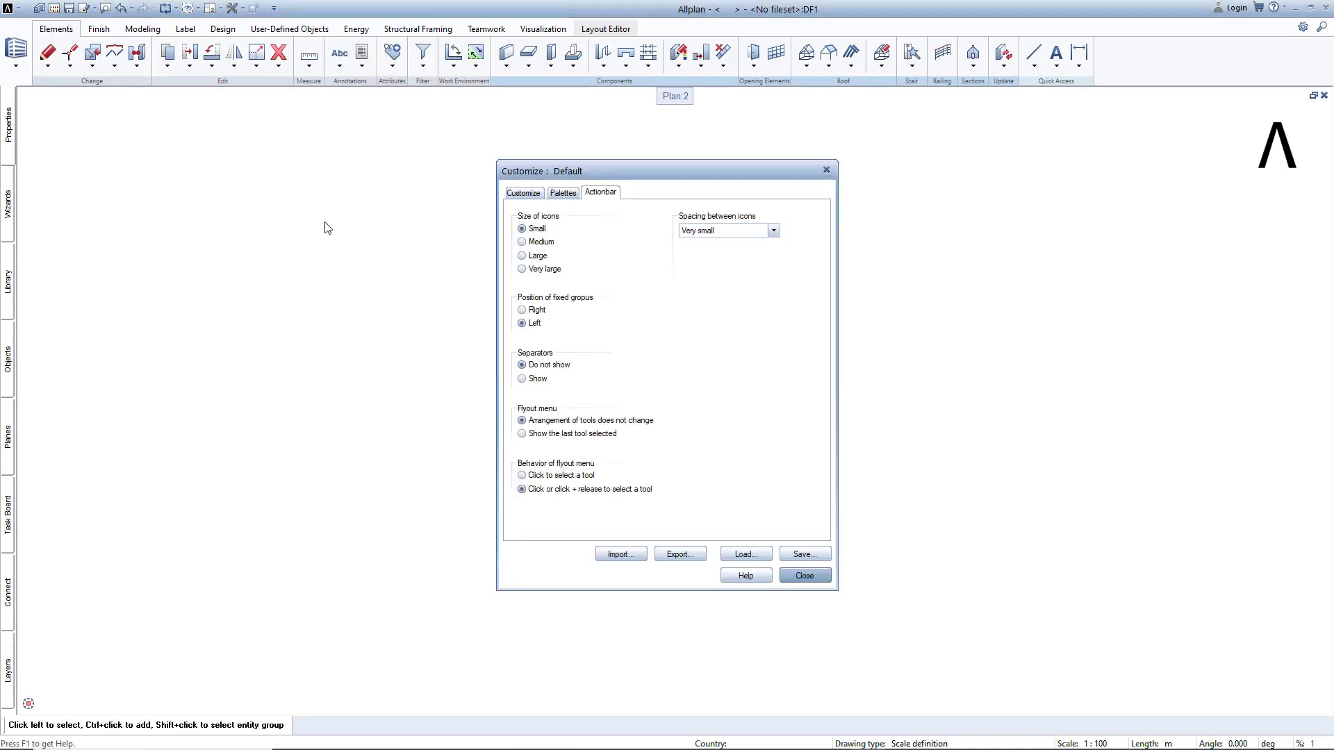
pyautogui.click(521, 310)
pyautogui.click(522, 322)
pyautogui.click(804, 577)
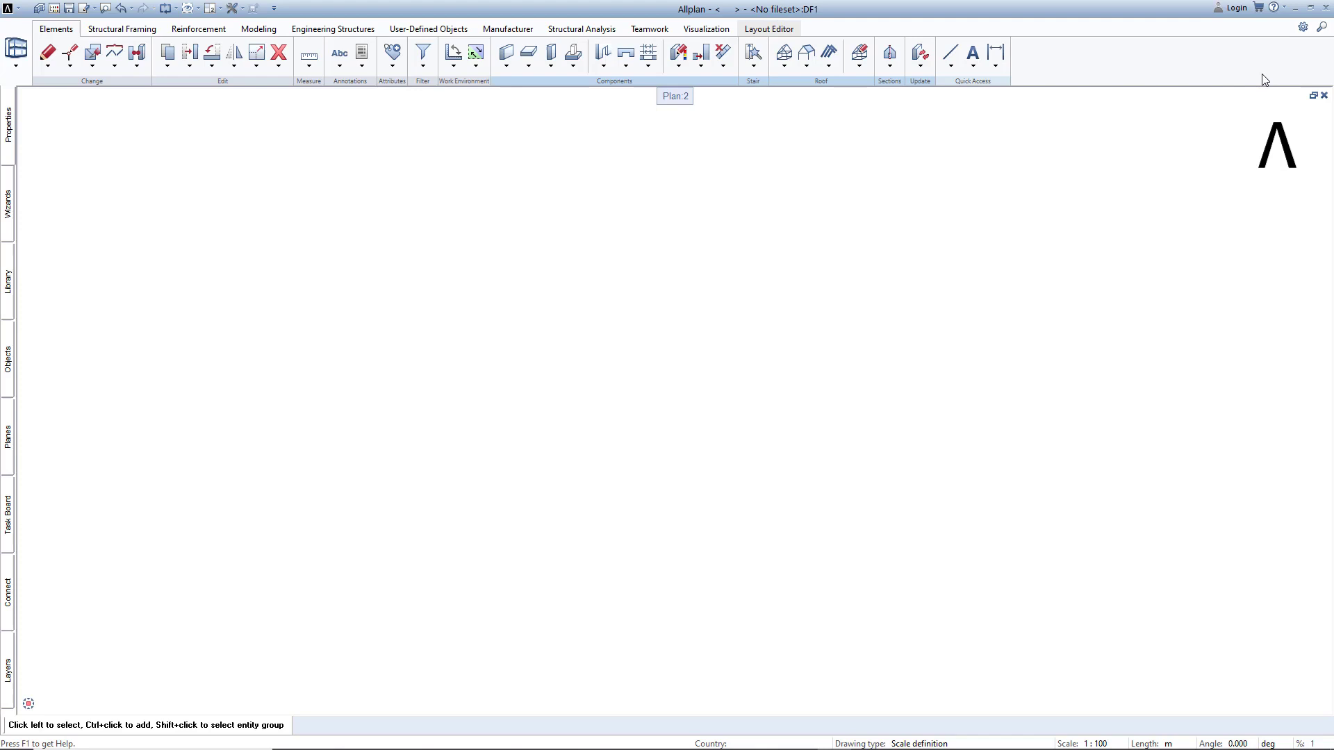
# Step: Create an Architektur role from the Architecture template in the Actionbar Configurator, then cancel the changes
pyautogui.click(1303, 28)
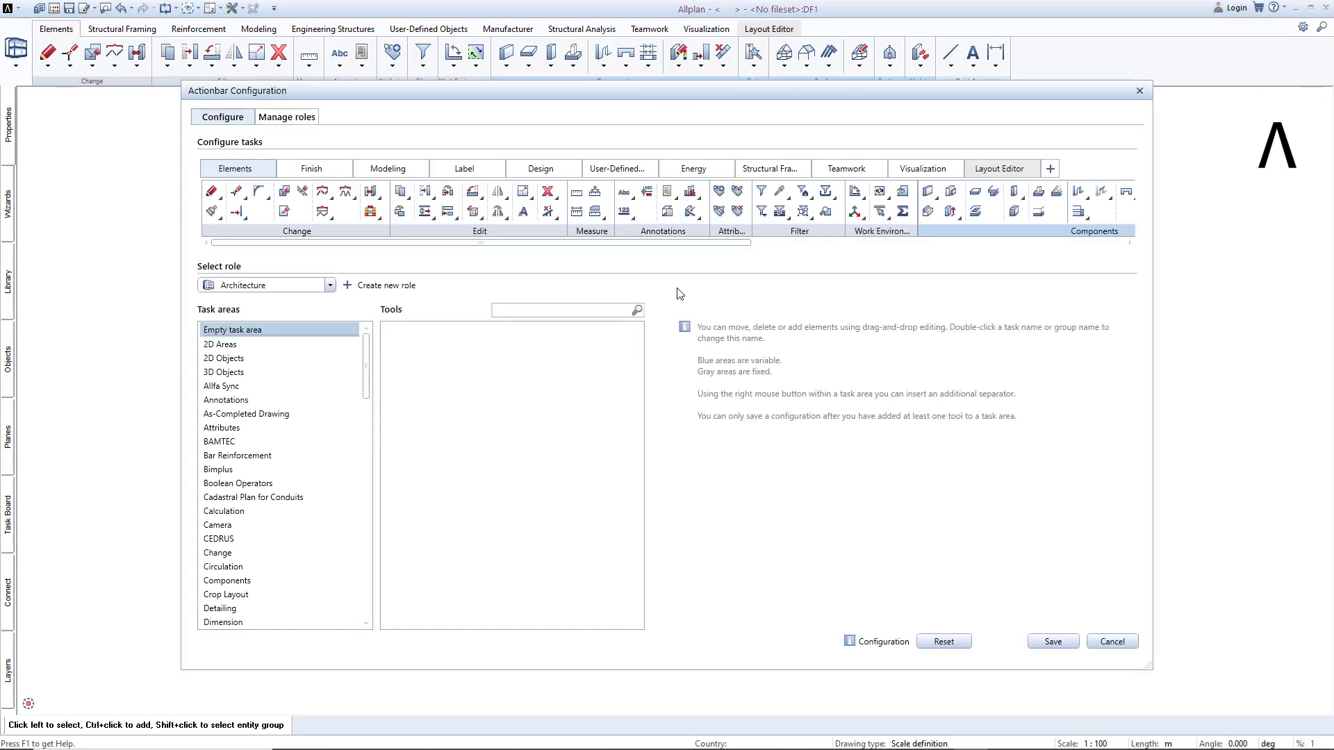
pyautogui.click(389, 288)
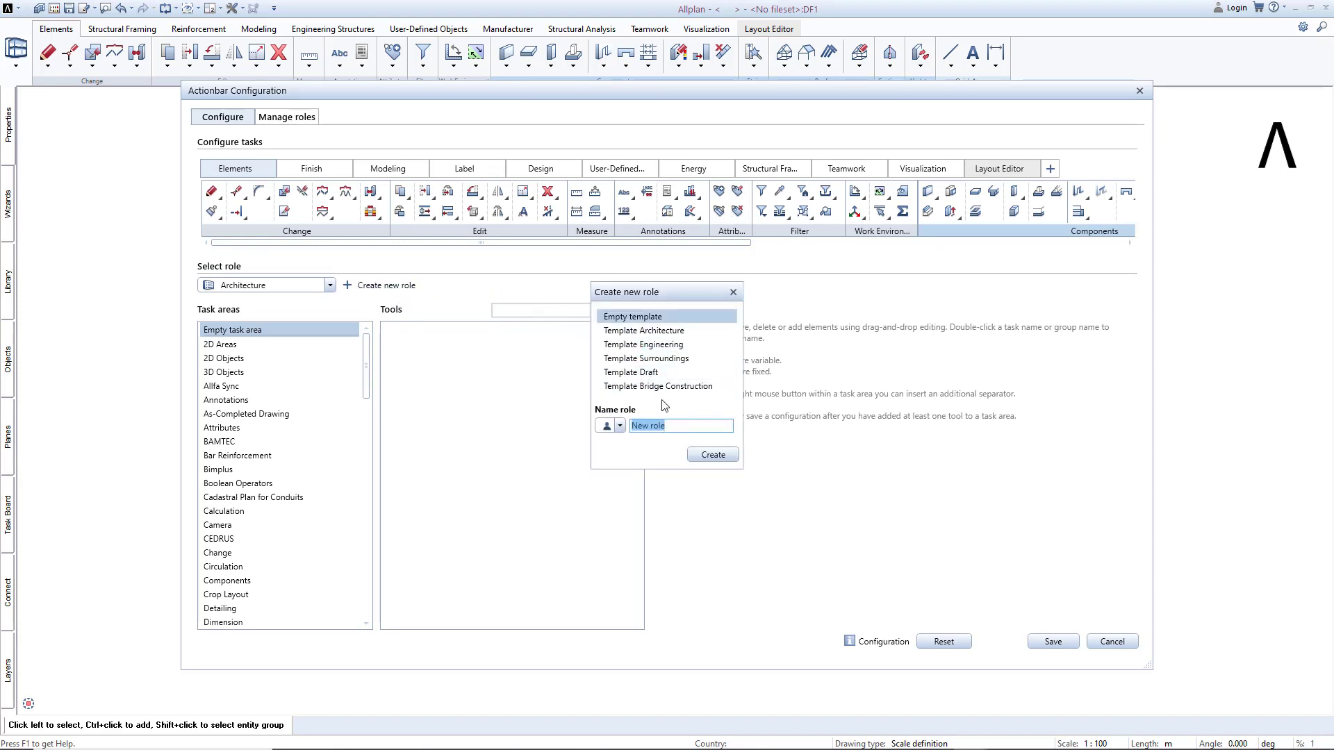
pyautogui.click(668, 332)
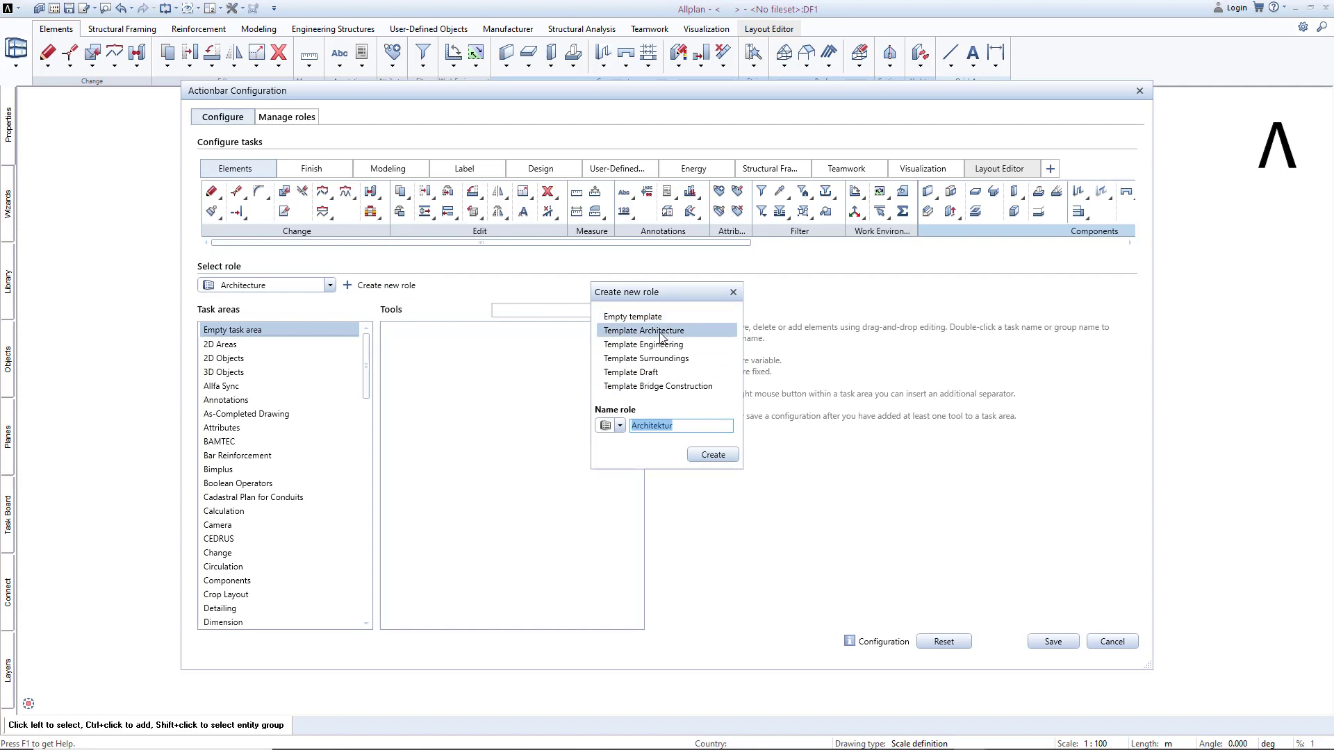
pyautogui.click(712, 455)
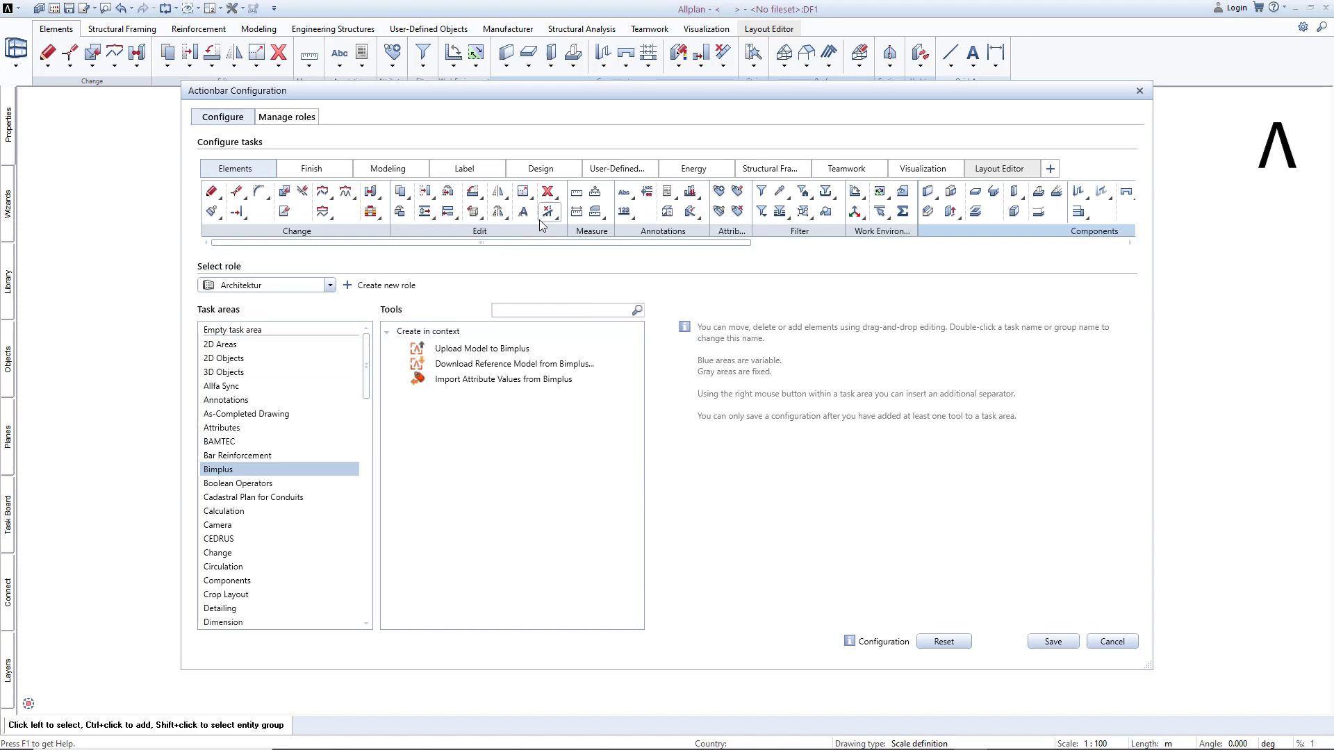
pyautogui.moveTo(548, 211); pyautogui.dragTo(892, 547)
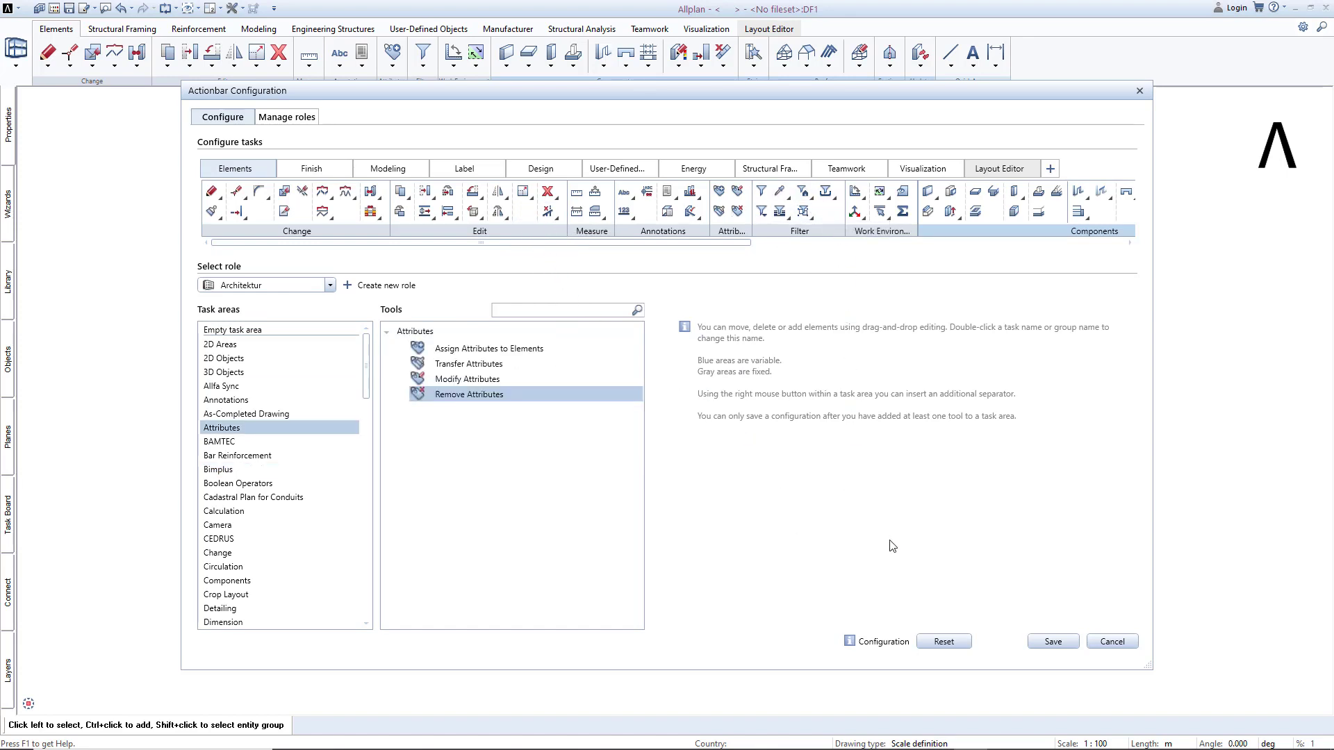
pyautogui.click(1114, 642)
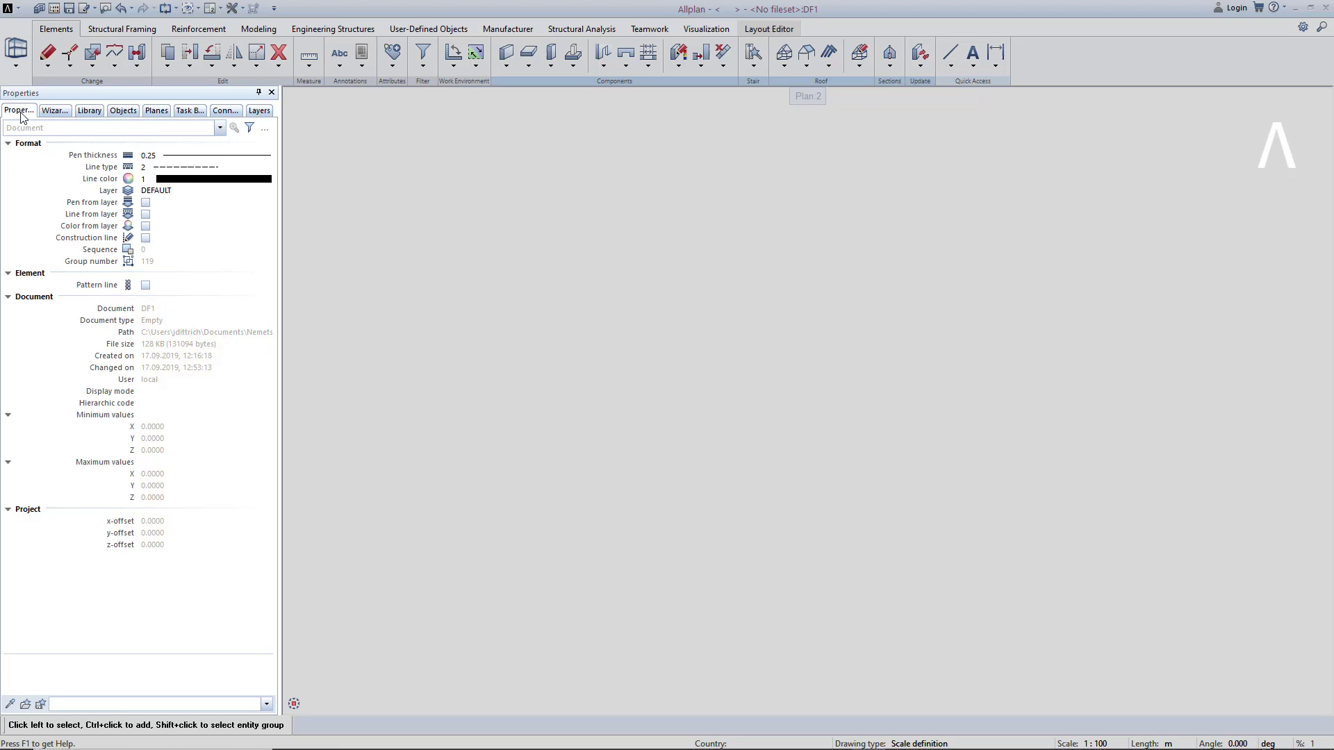
pyautogui.click(54, 111)
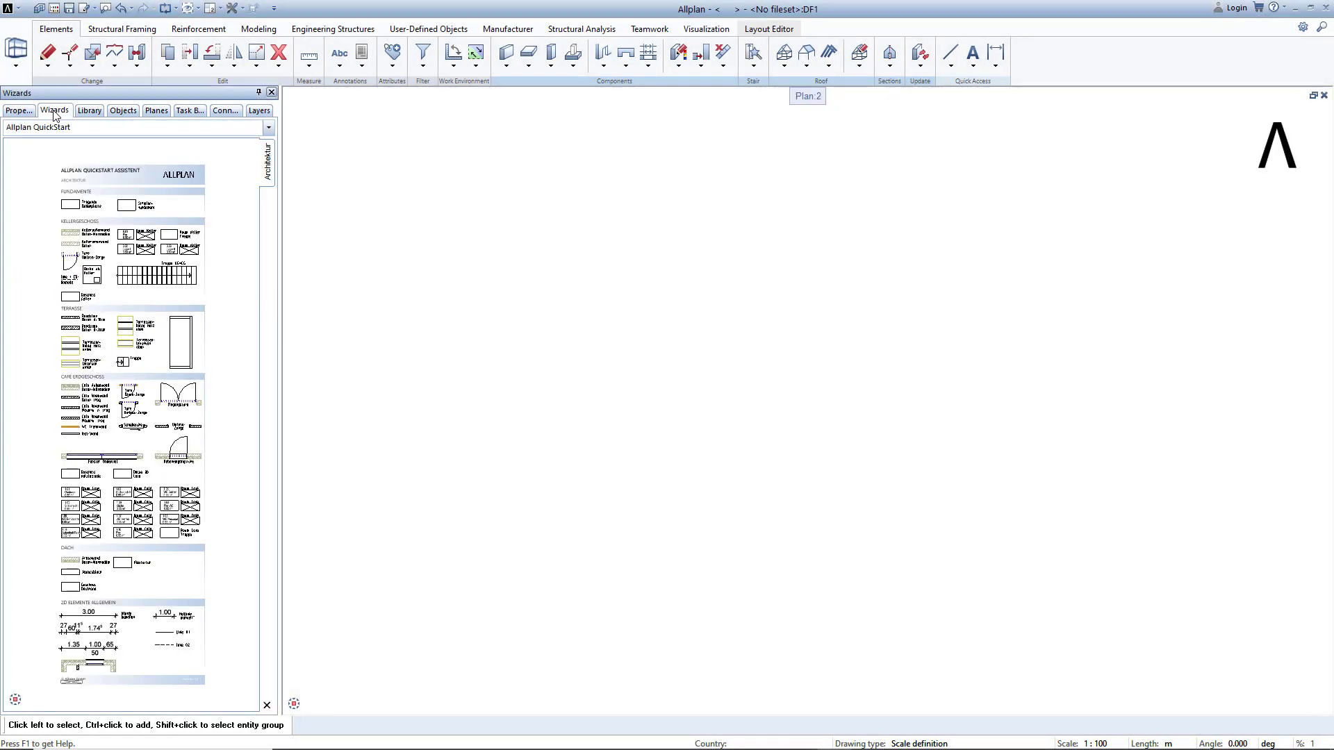
pyautogui.click(86, 111)
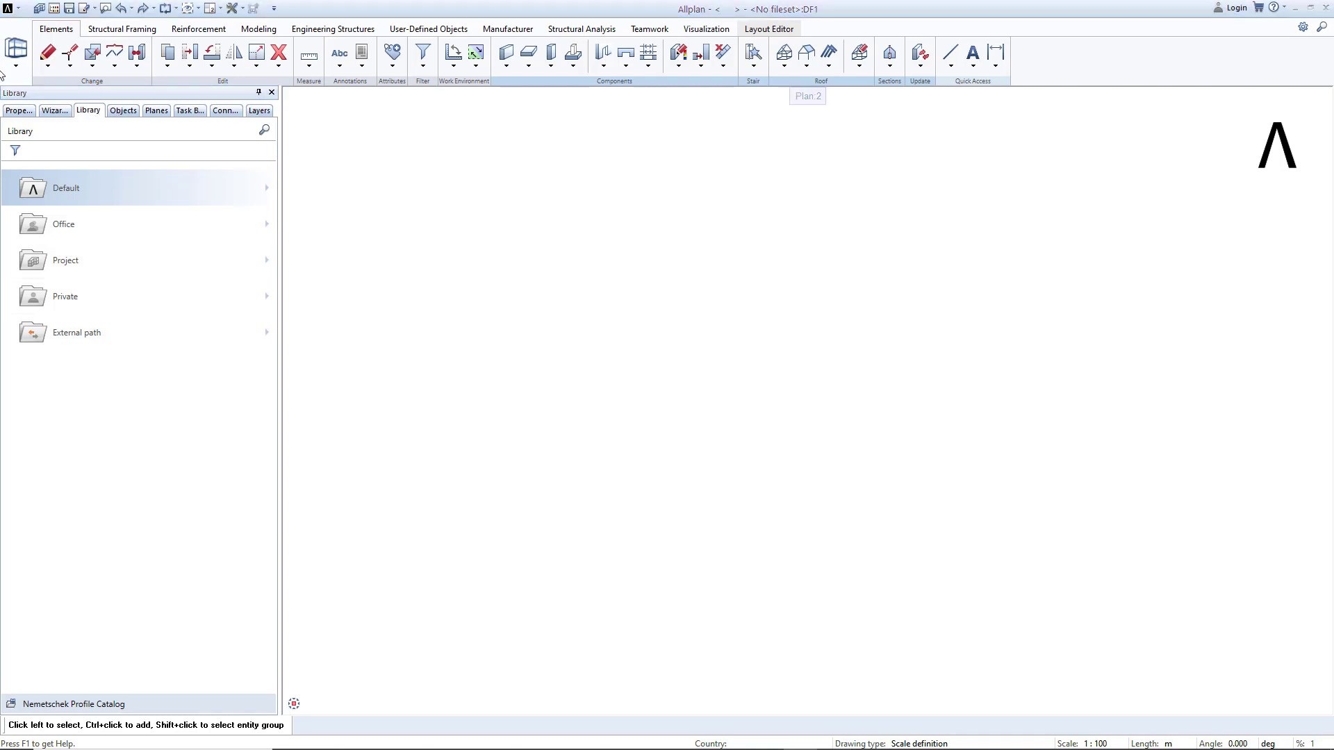
pyautogui.click(23, 112)
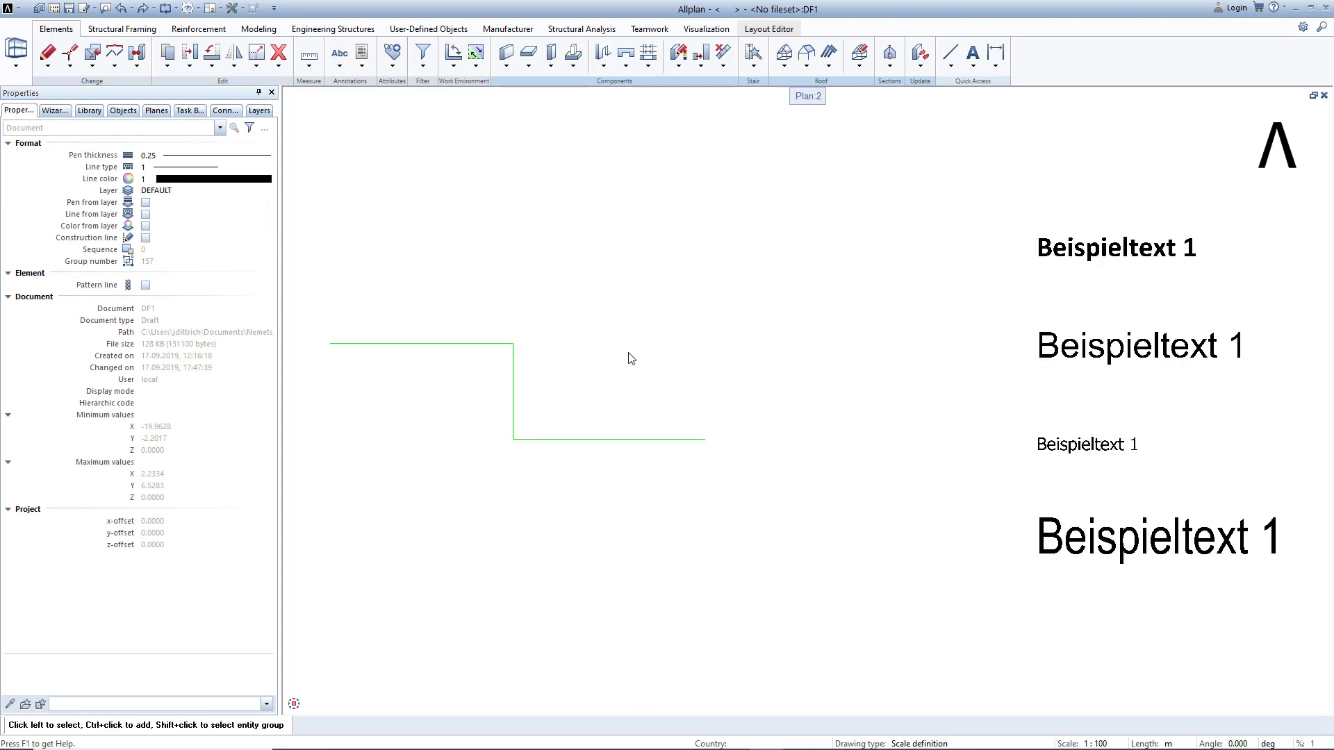
# Step: Make the three green lines dashed with line type 2
pyautogui.moveTo(380, 314); pyautogui.dragTo(588, 477)
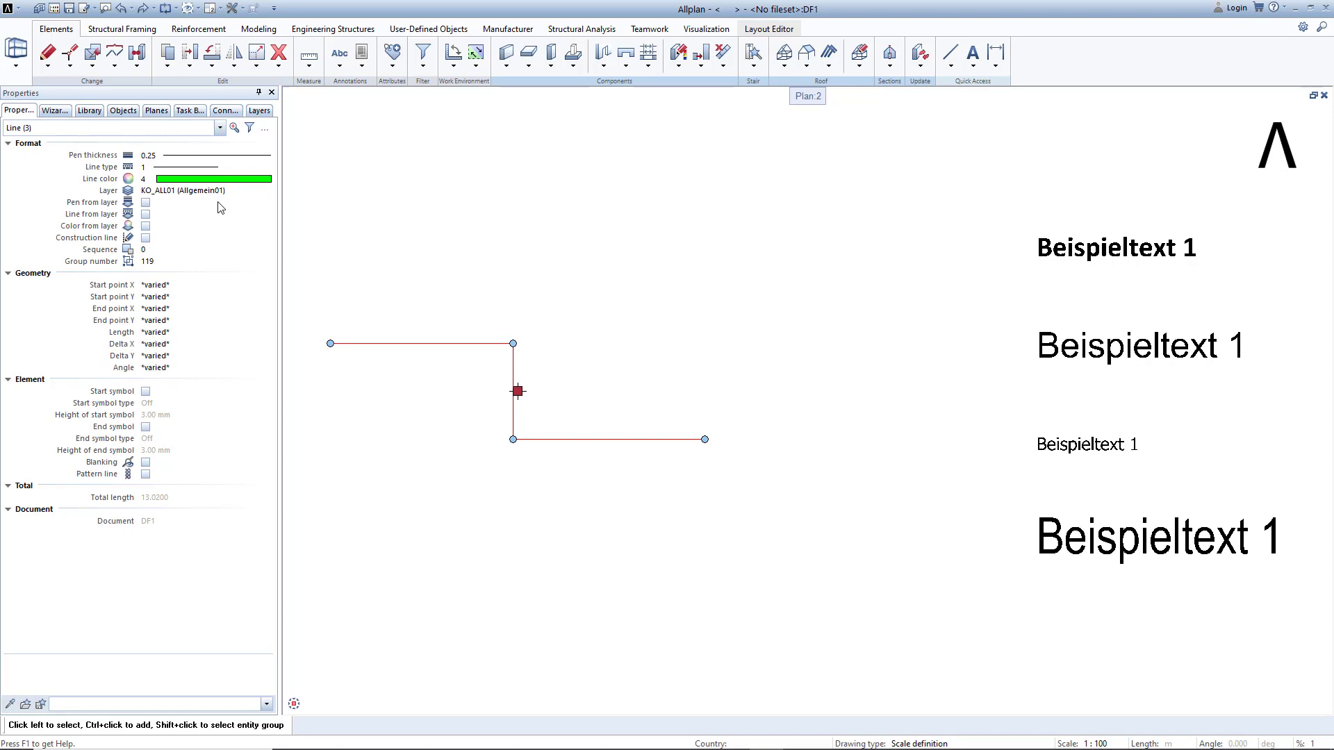
pyautogui.click(218, 167)
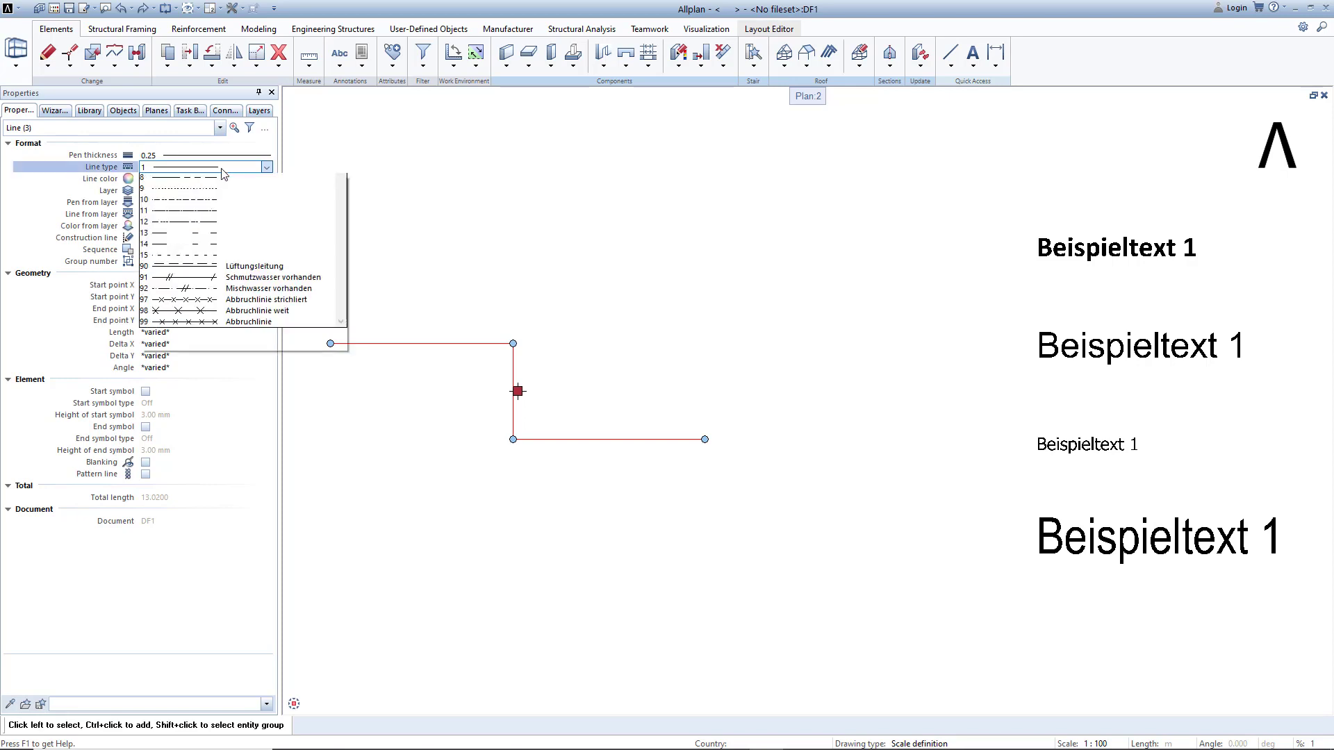
pyautogui.click(218, 190)
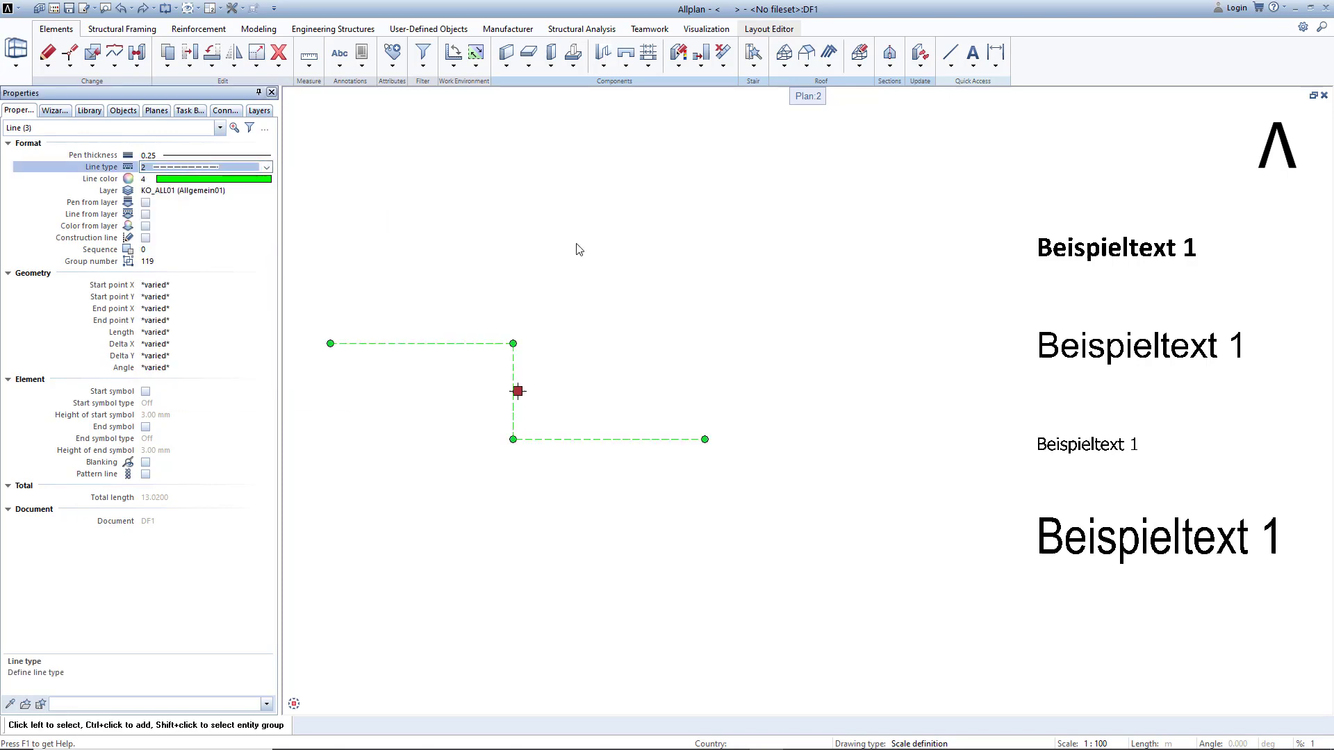
# Step: Set the four Beispieltext labels to 4.00 mm Arial Black, then delete the selection
pyautogui.moveTo(942, 206); pyautogui.dragTo(1181, 587)
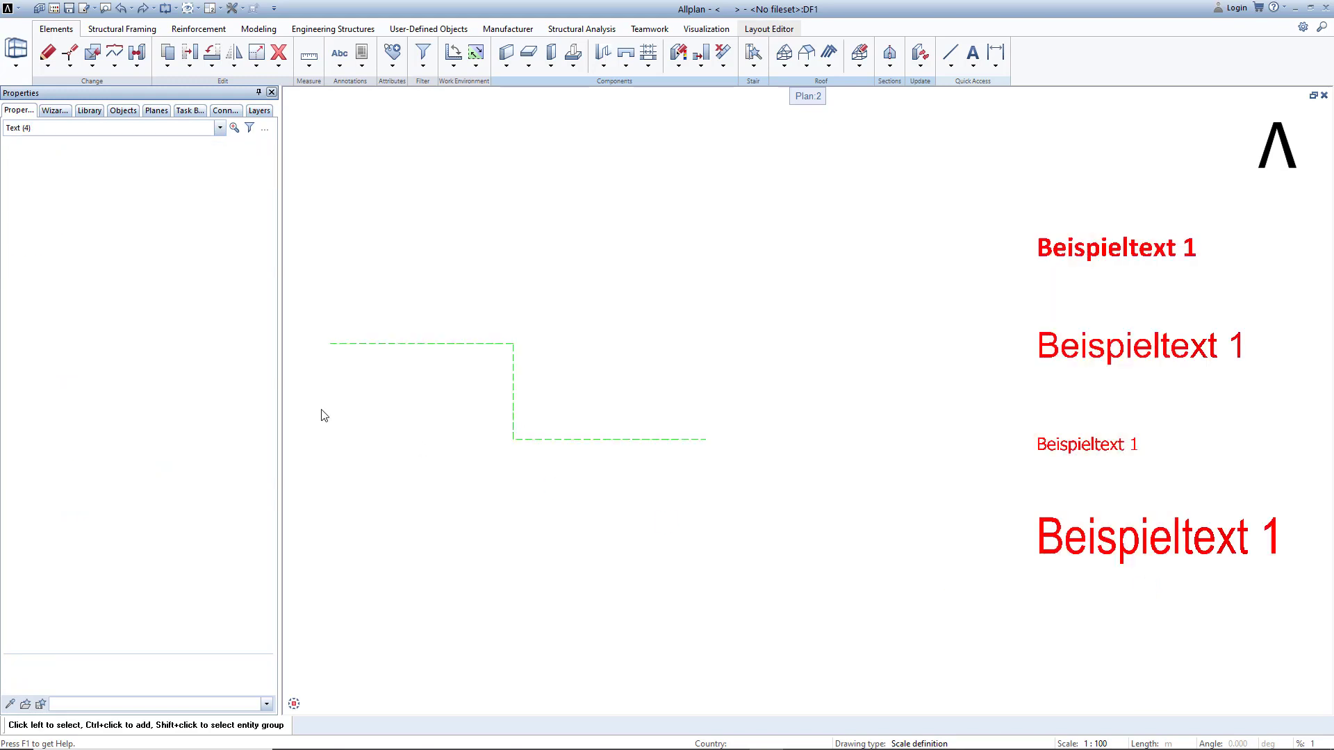
pyautogui.click(166, 439)
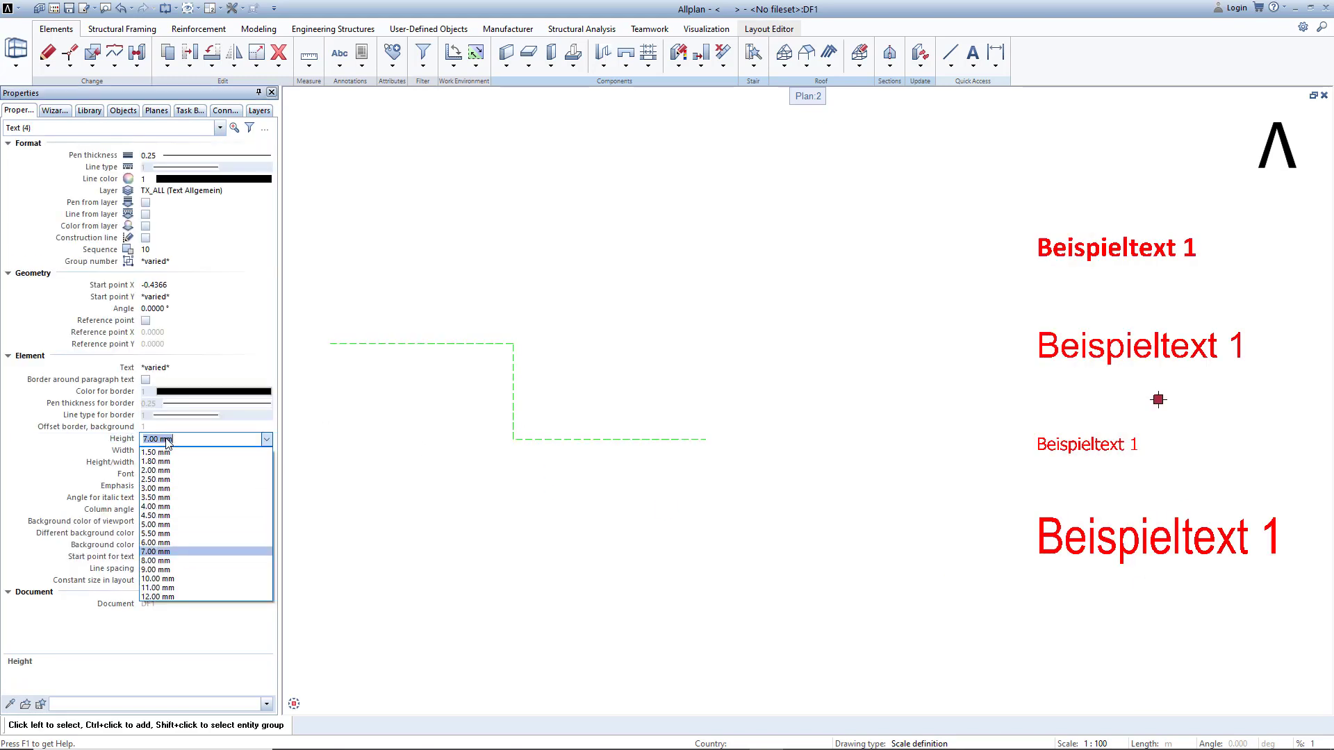
pyautogui.click(159, 507)
pyautogui.click(172, 476)
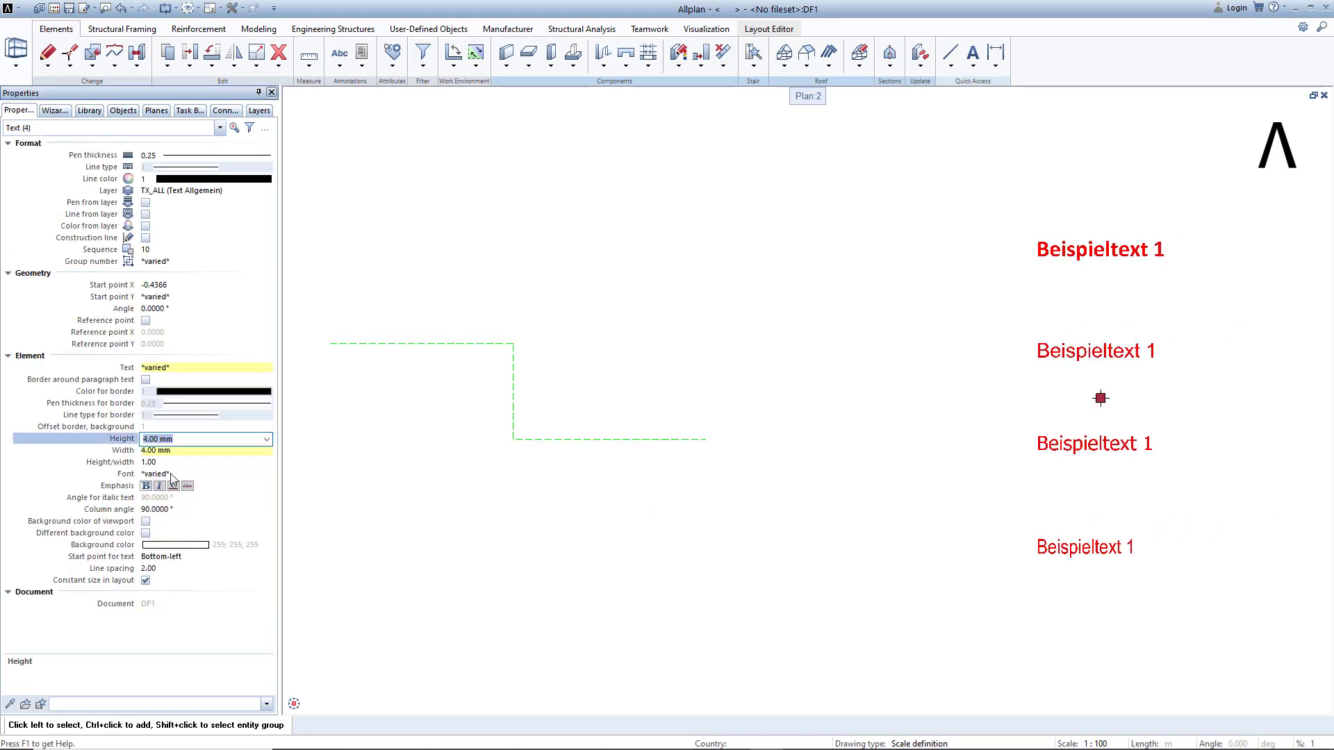
pyautogui.click(176, 500)
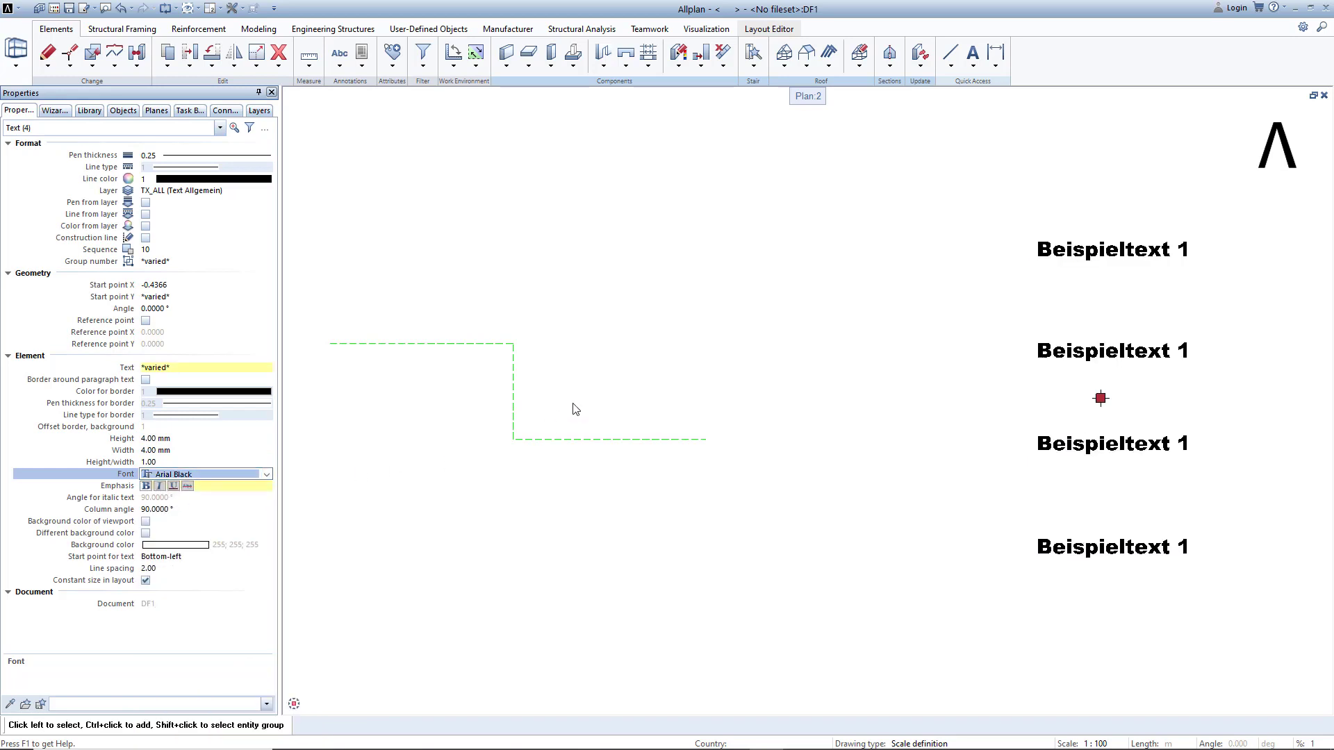
pyautogui.press('Delete')
# Step: Browse the palette's Library, Planes, Task Board, Connect and Layers pages in turn
pyautogui.click(89, 110)
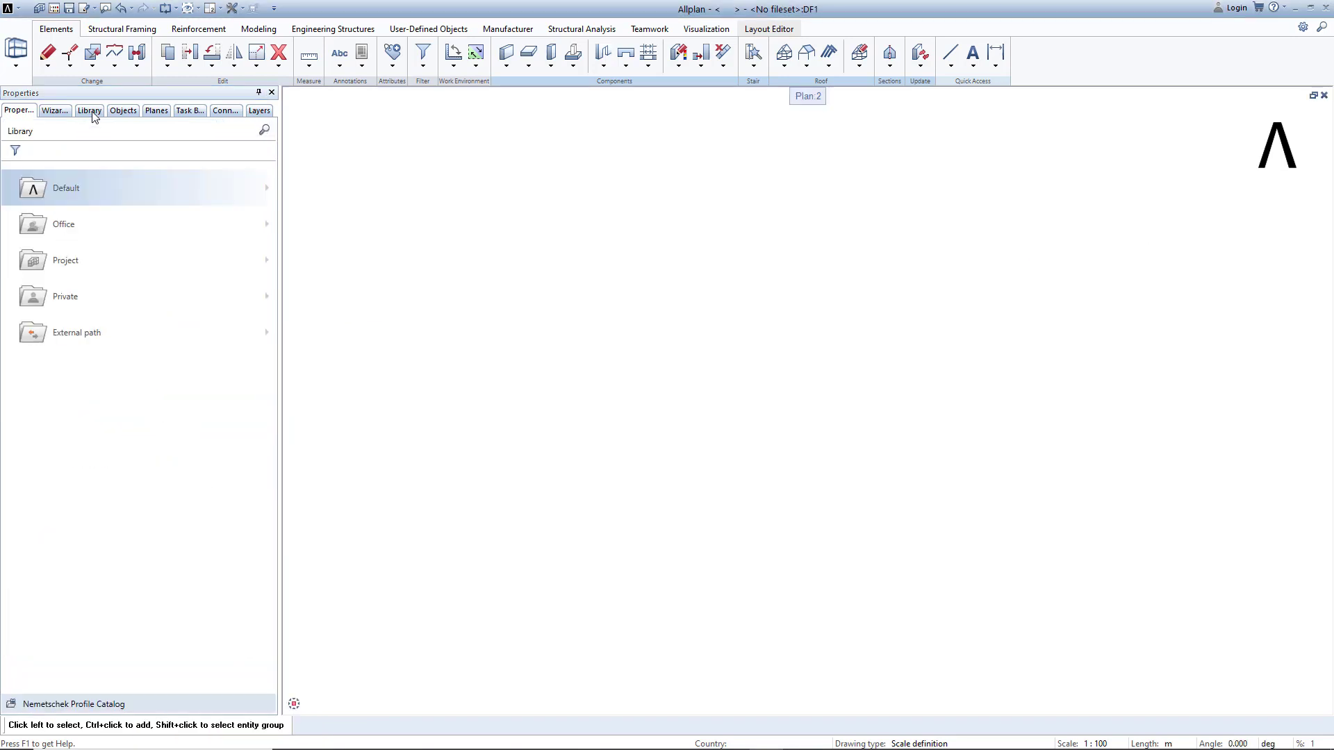
pyautogui.click(155, 111)
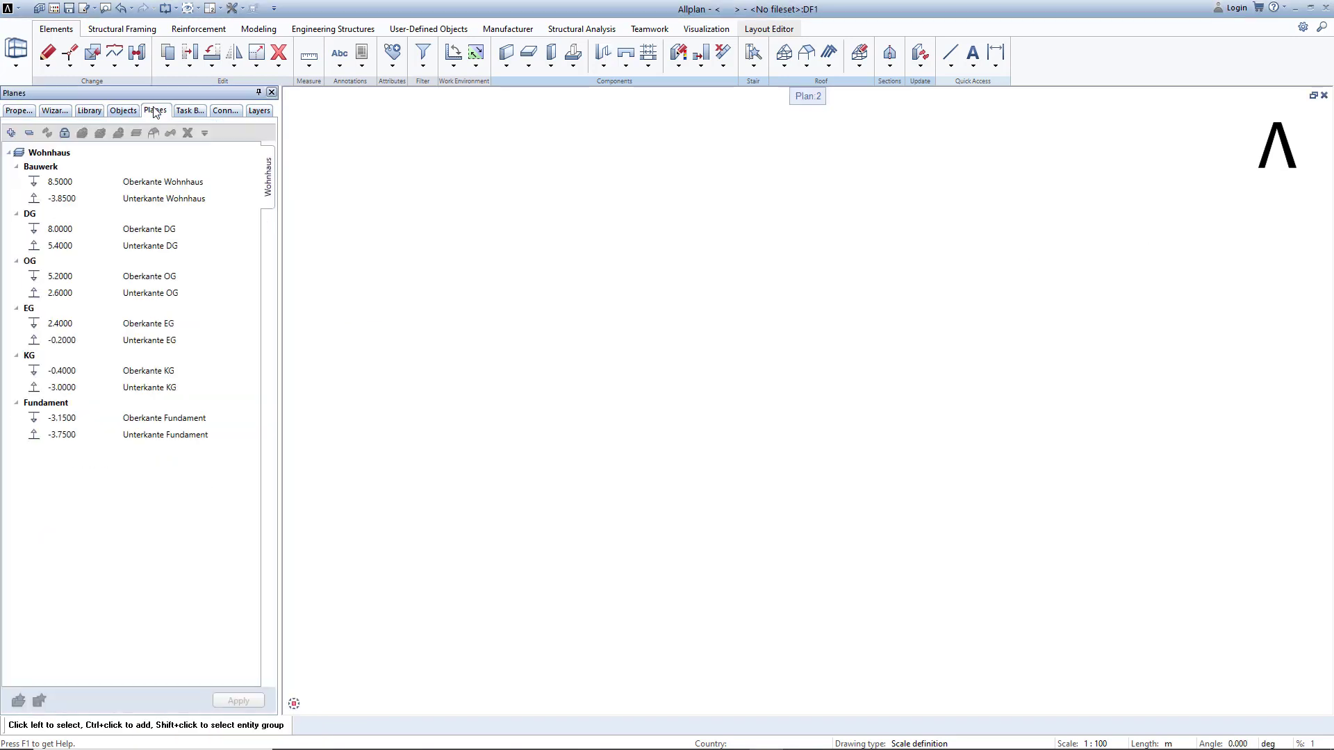
pyautogui.click(189, 110)
pyautogui.click(224, 111)
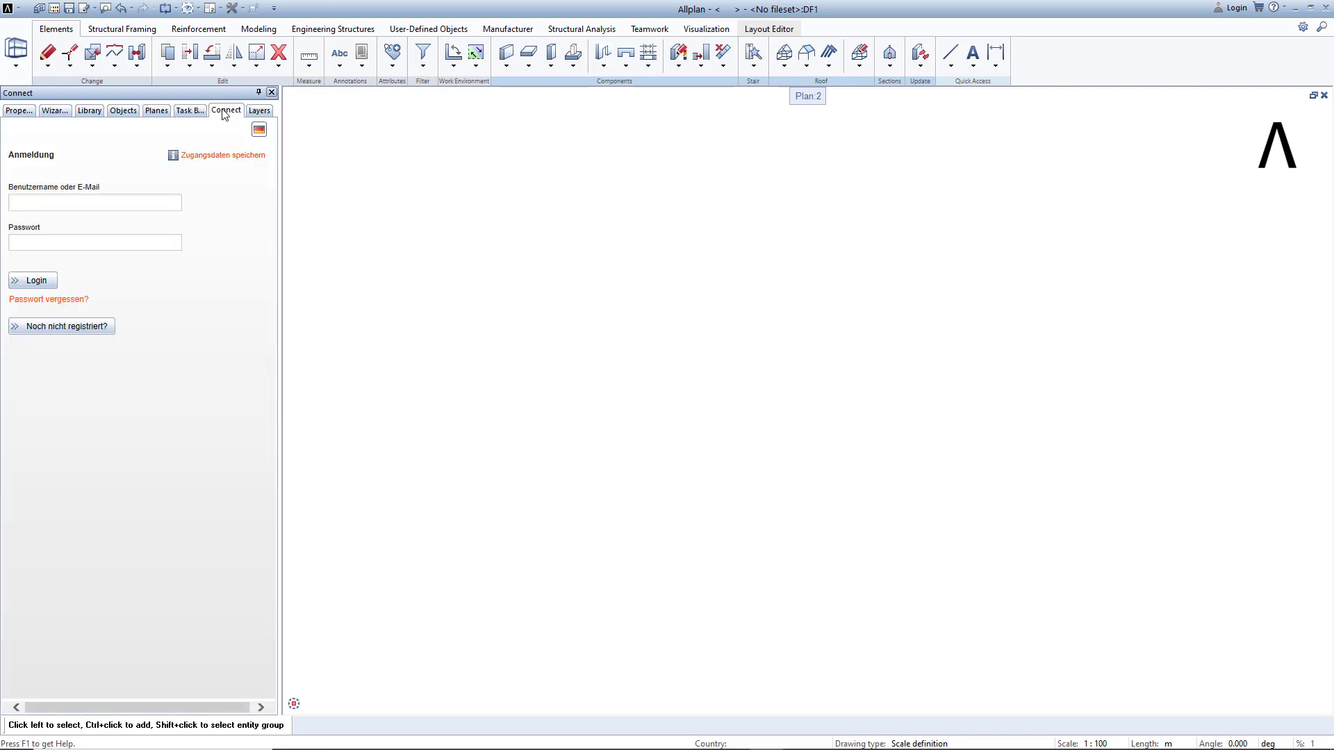
pyautogui.click(258, 112)
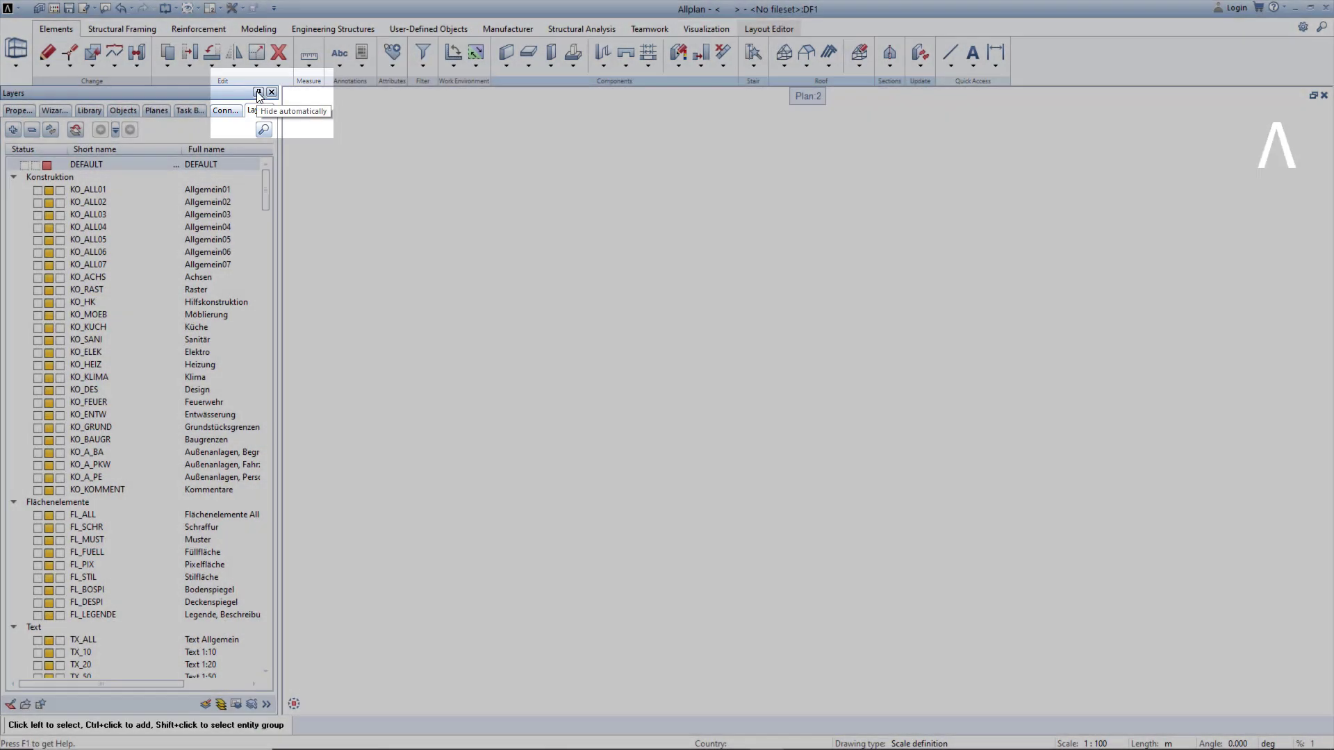
# Step: Set the palette to auto-hide, slide out Layers, Library, Properties and Wizards, then dock Properties again
pyautogui.click(258, 94)
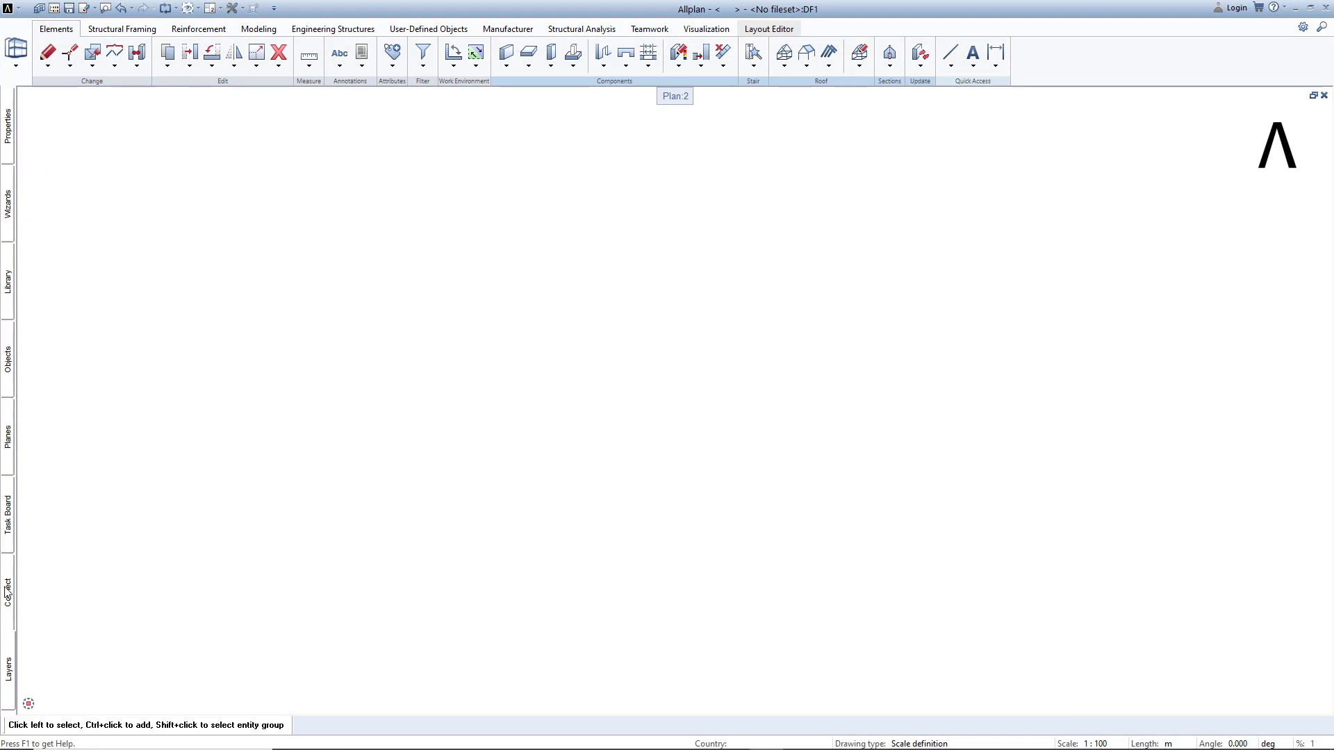
pyautogui.click(5, 671)
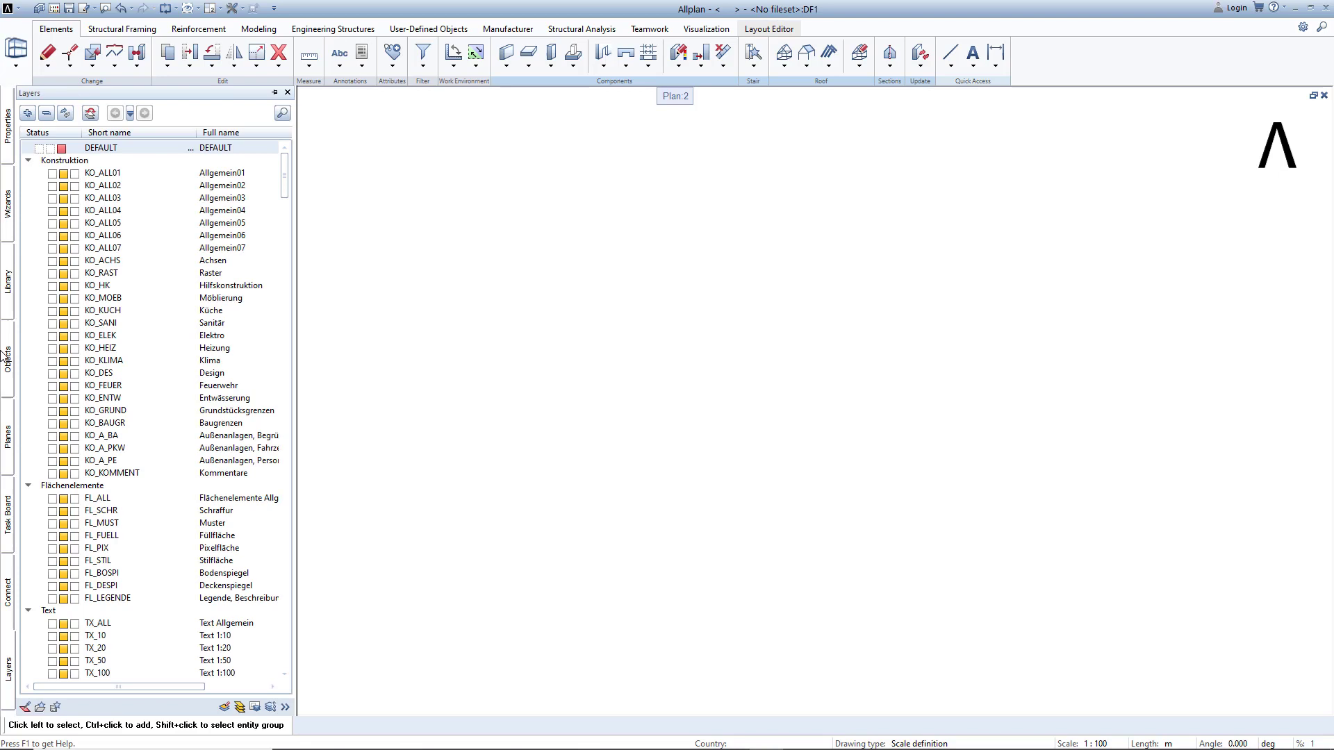
pyautogui.click(5, 299)
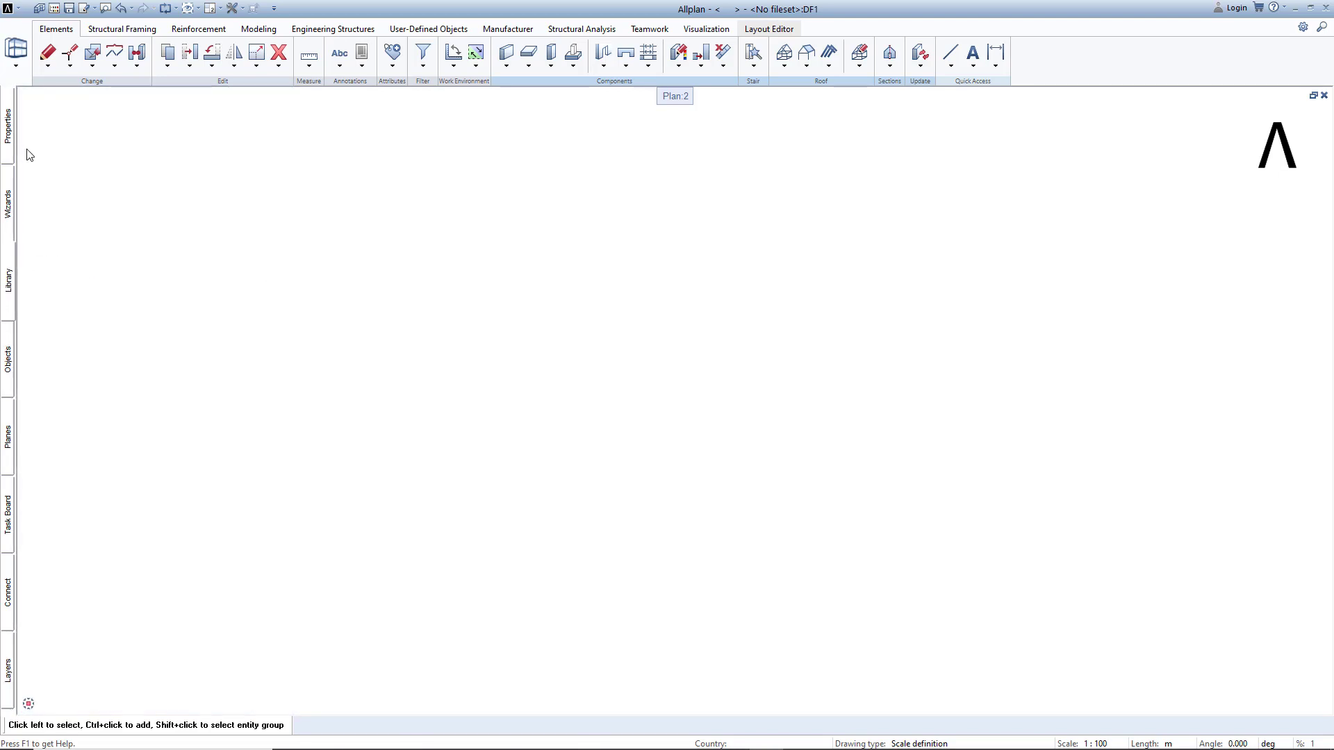
pyautogui.click(9, 145)
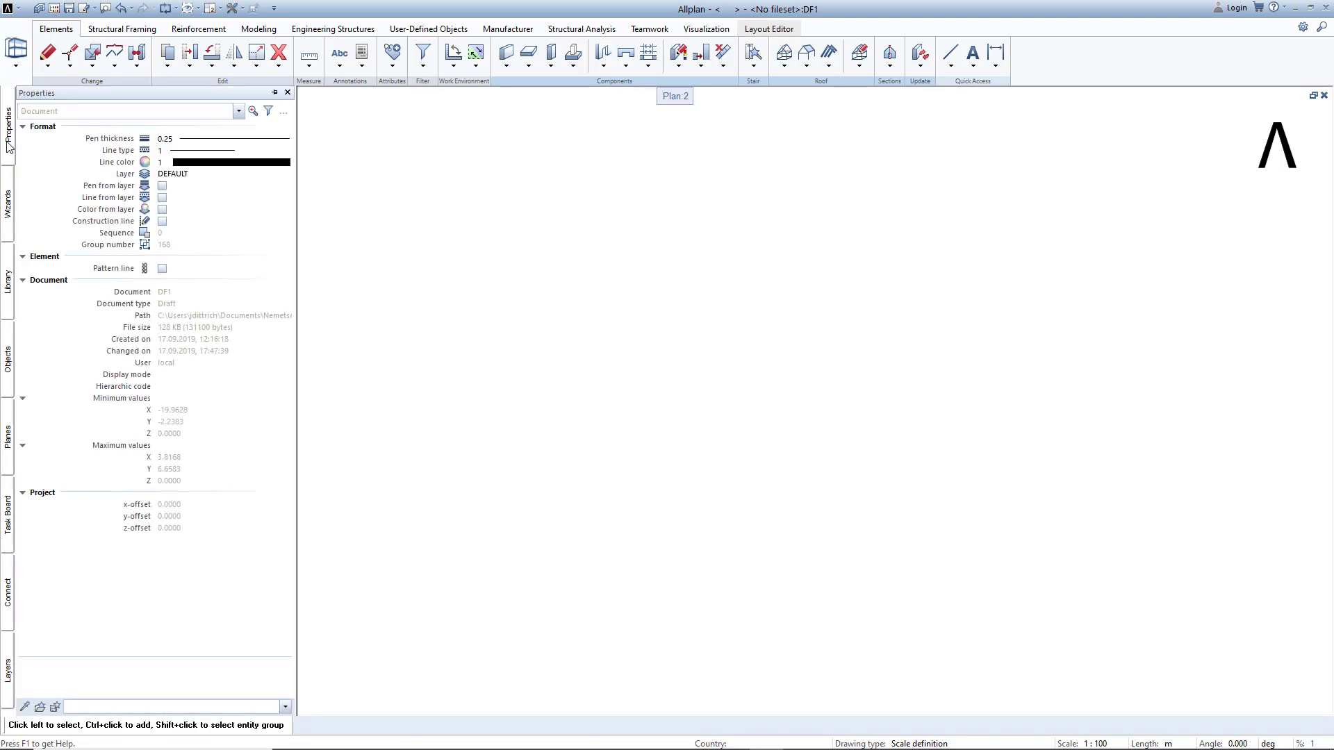
pyautogui.click(9, 209)
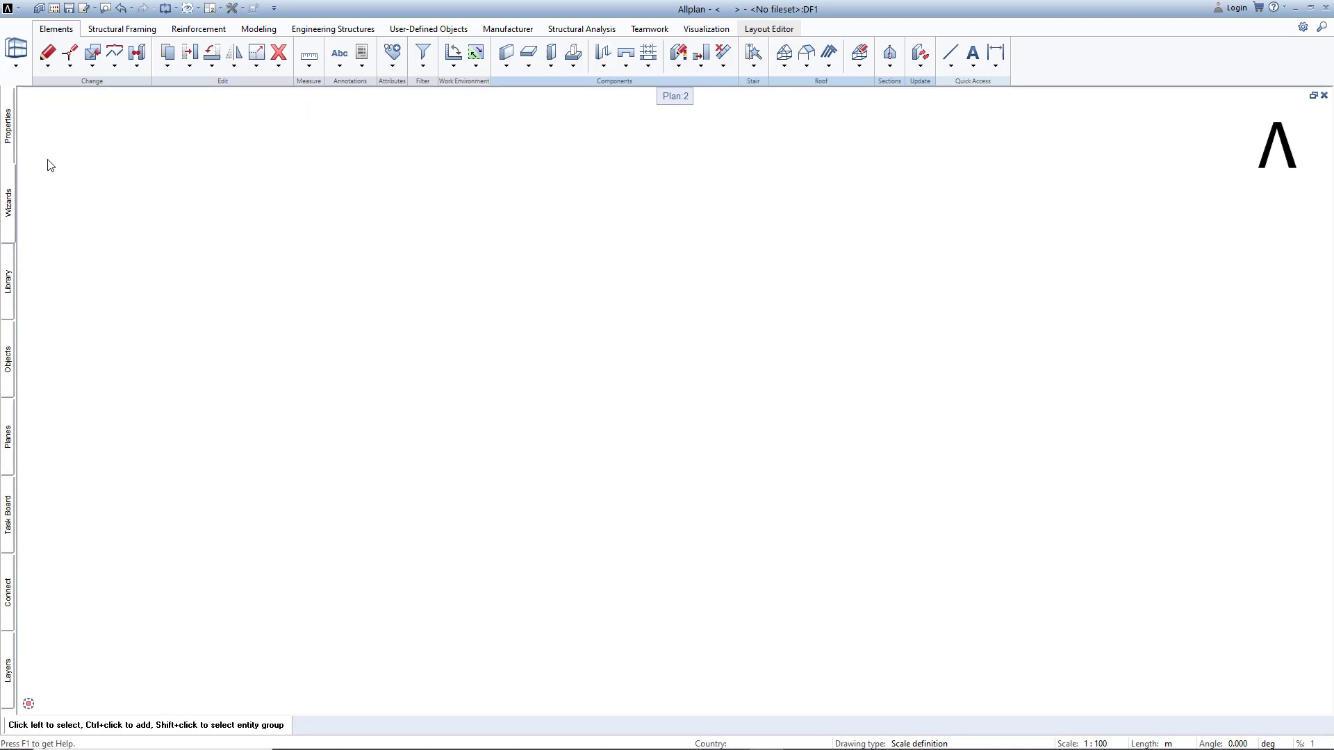
pyautogui.click(9, 139)
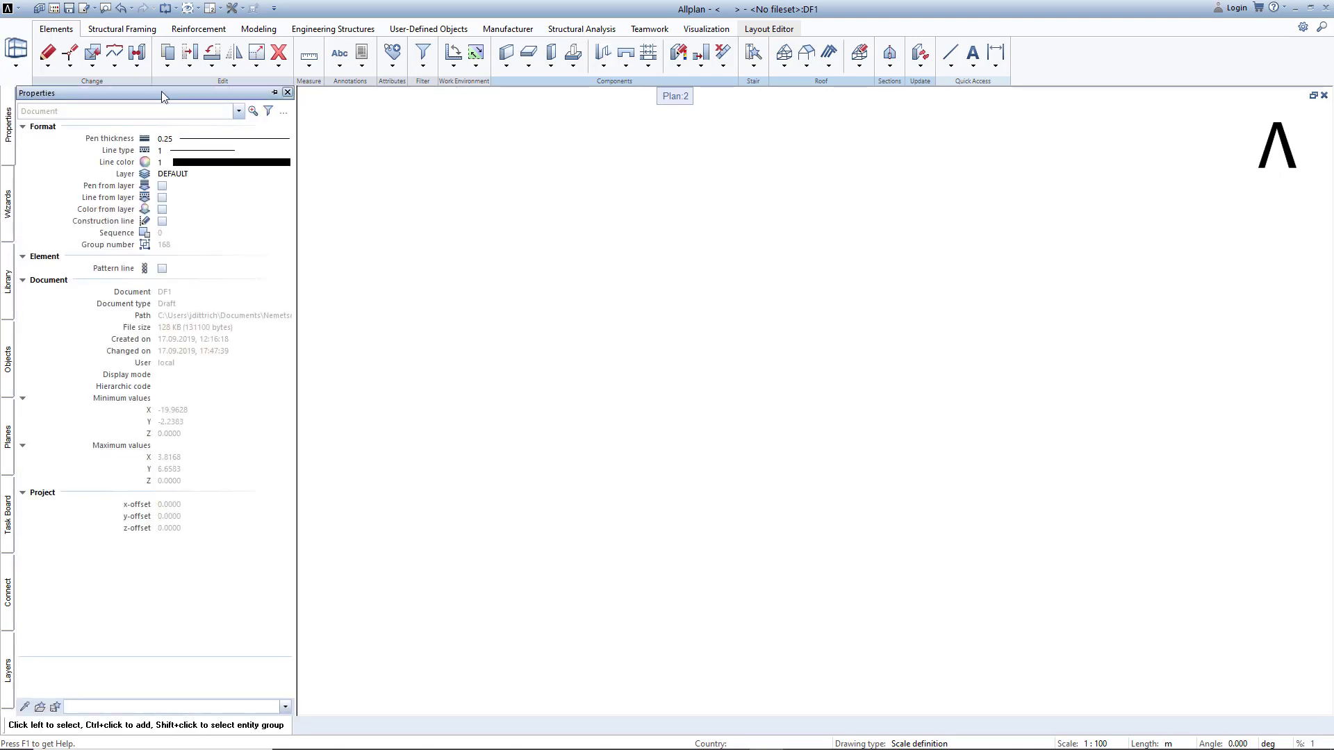
pyautogui.click(274, 92)
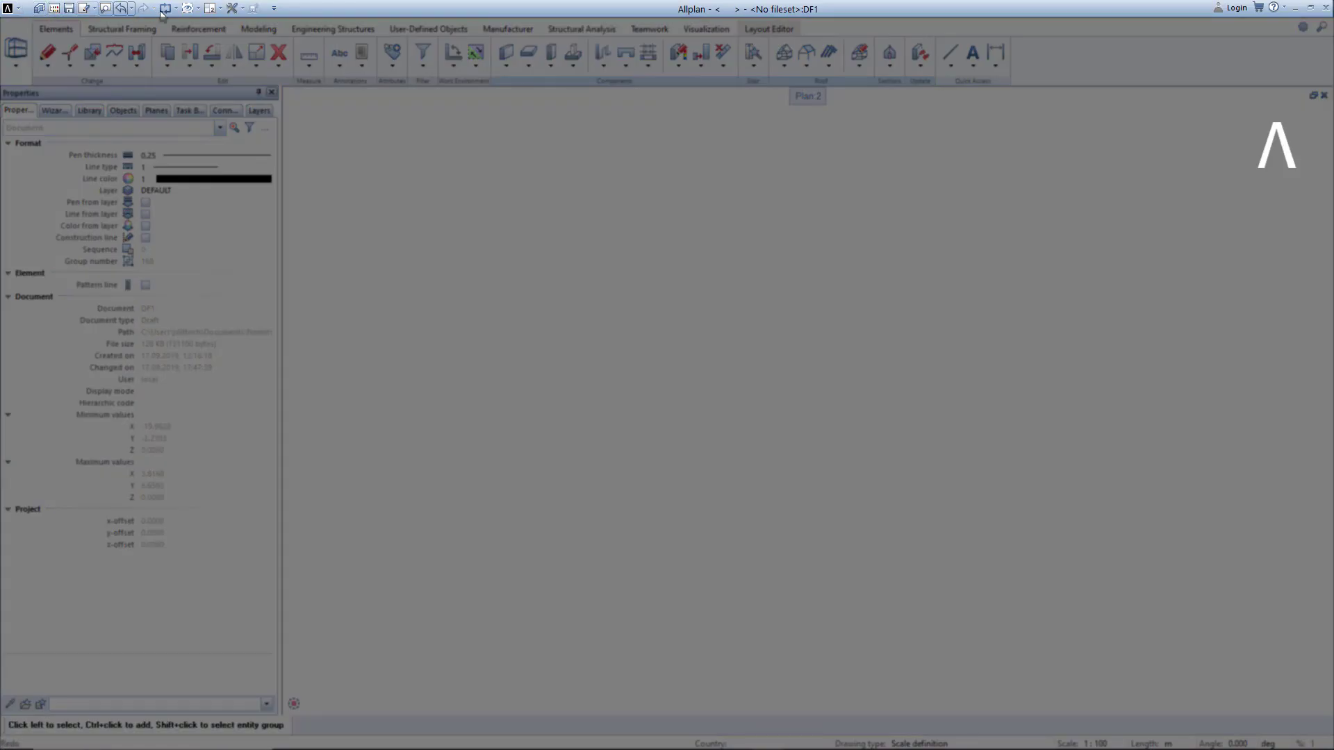
# Step: Open the Allplan application menu and display its Export submenu of formats
pyautogui.click(18, 11)
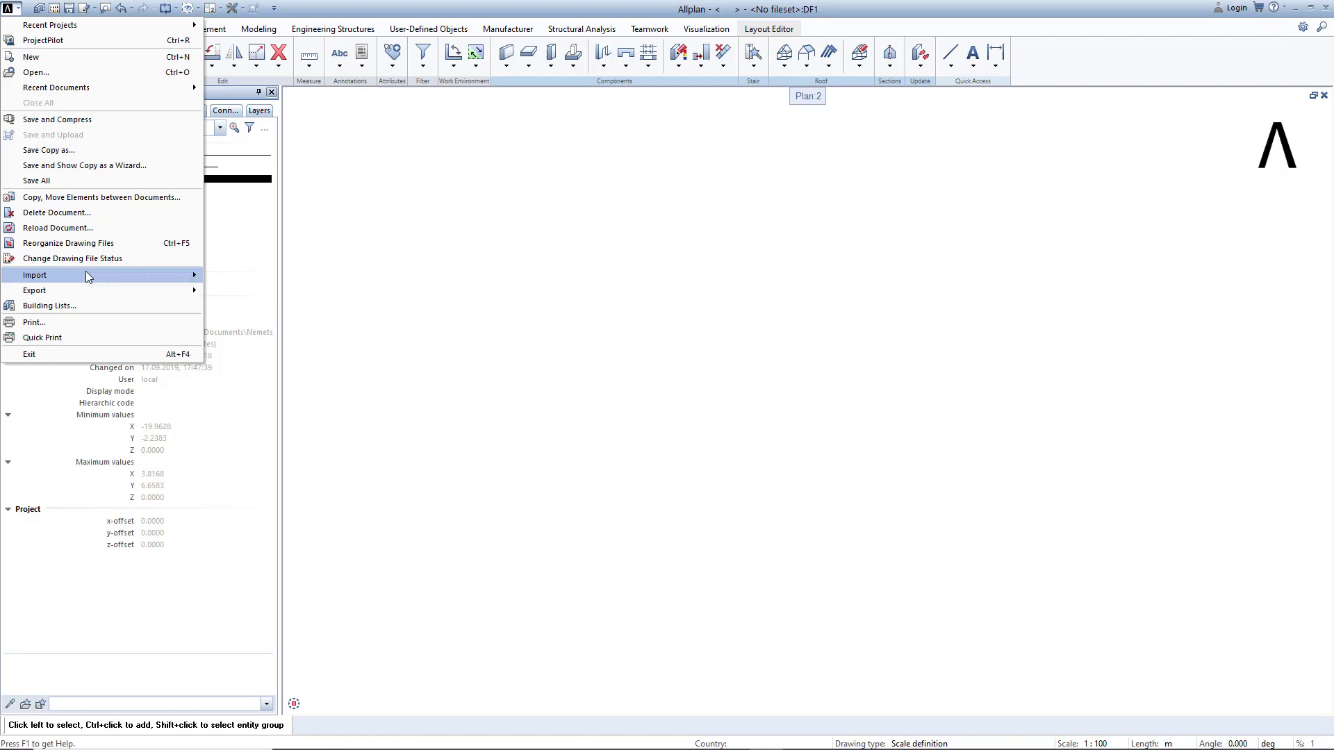
pyautogui.moveTo(89, 295)
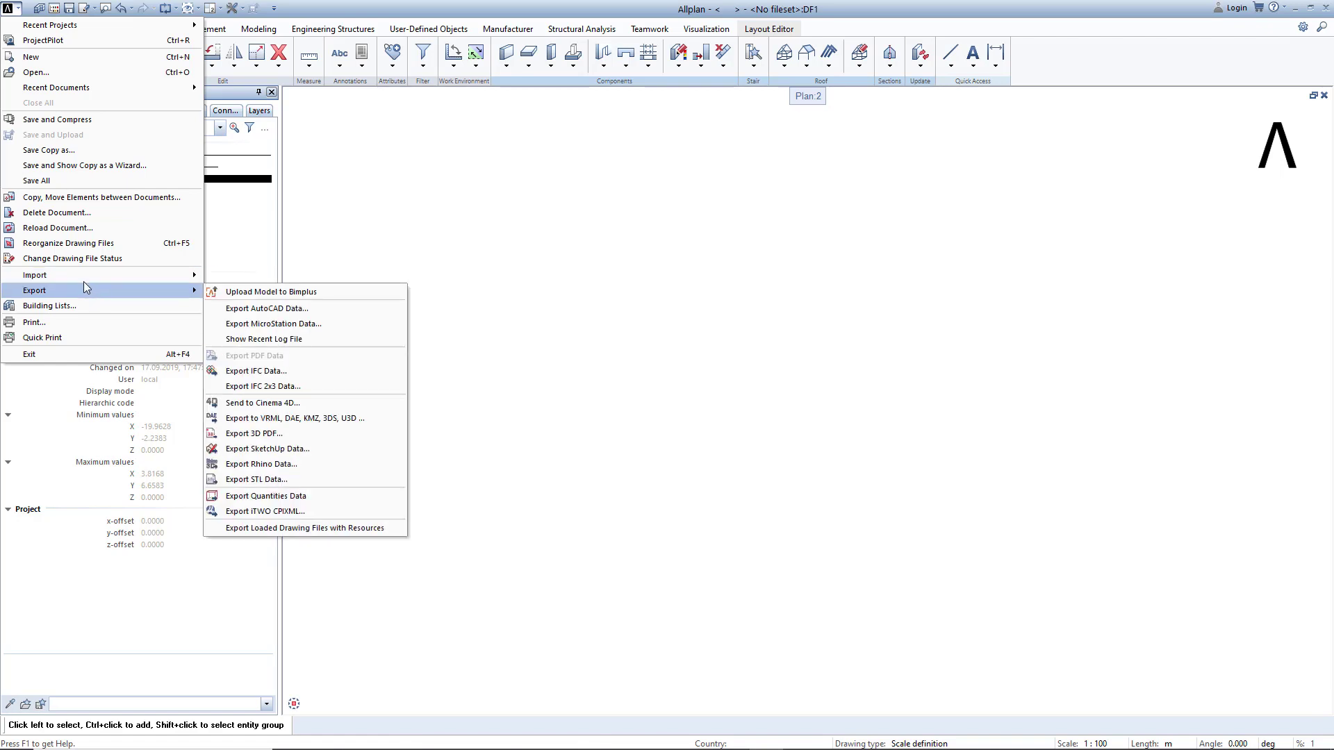
# Step: Close the application menu, look through the Window and Tools menus, then open the Help menu
pyautogui.click(118, 13)
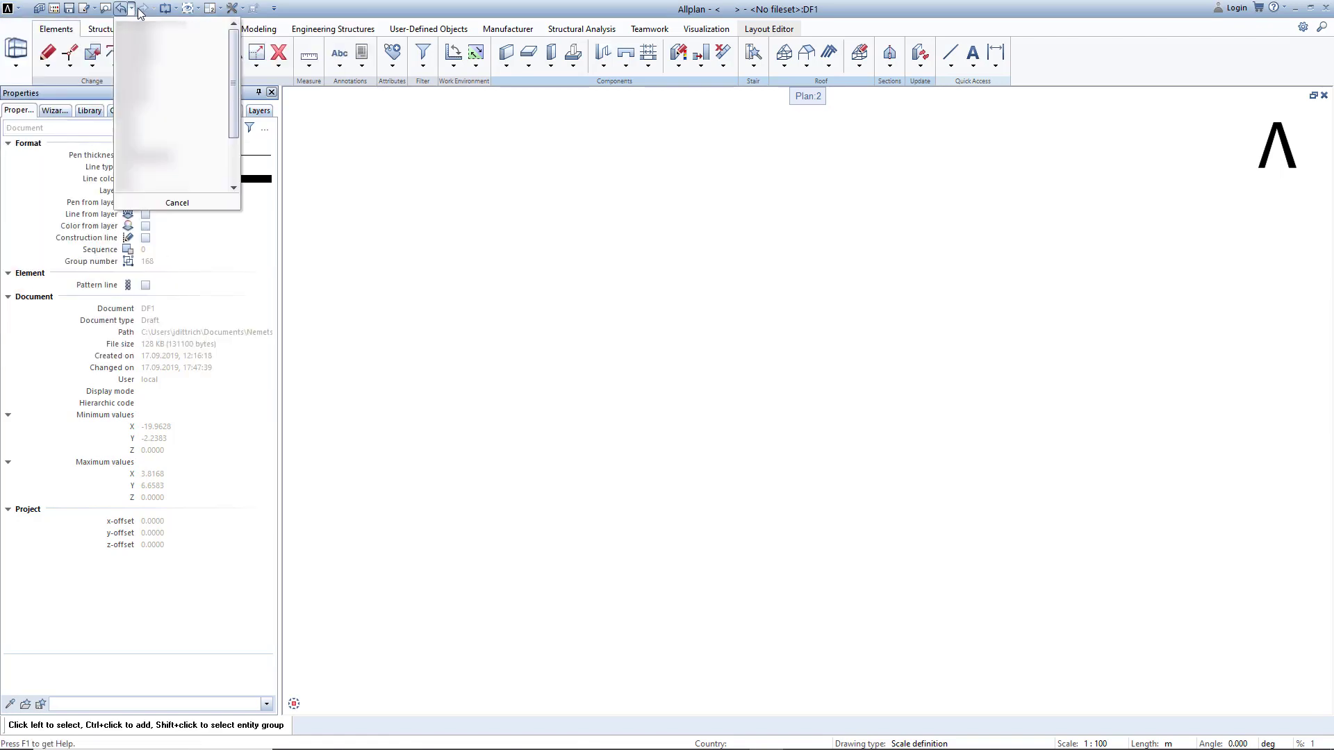
pyautogui.click(221, 11)
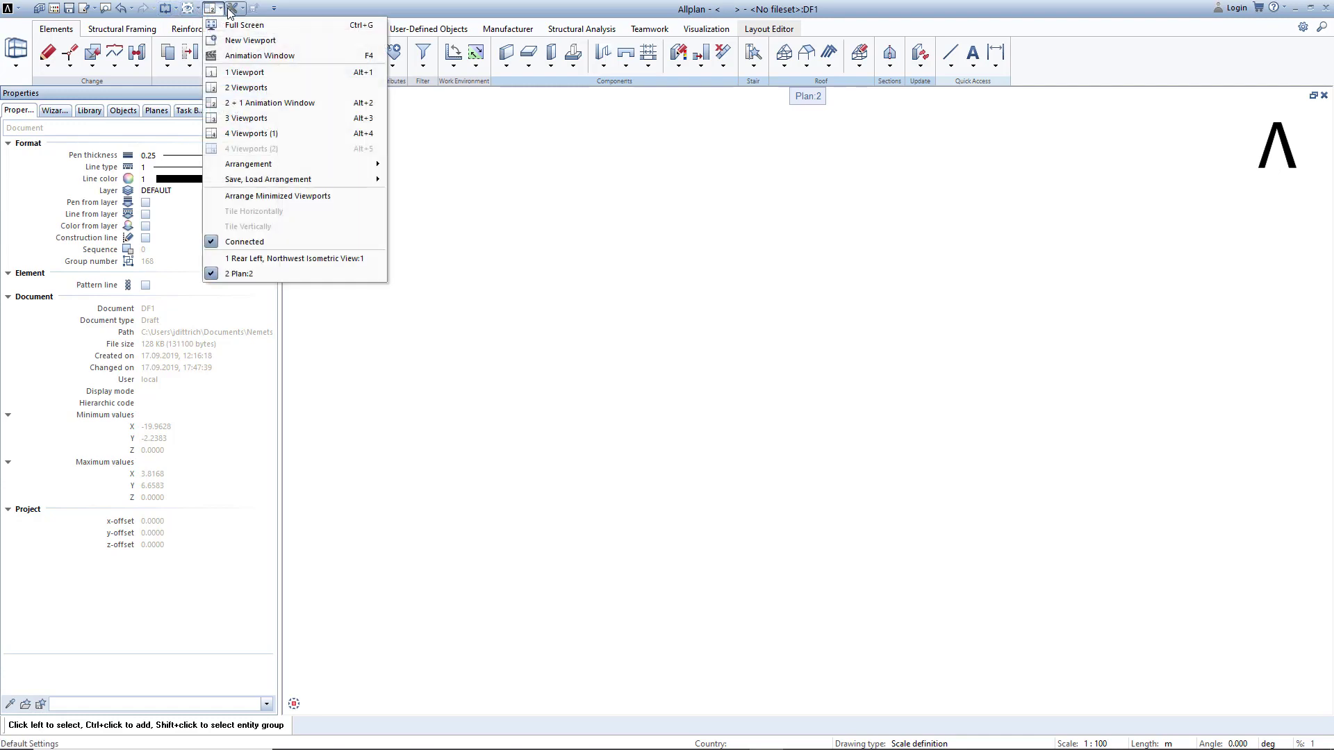
pyautogui.click(240, 11)
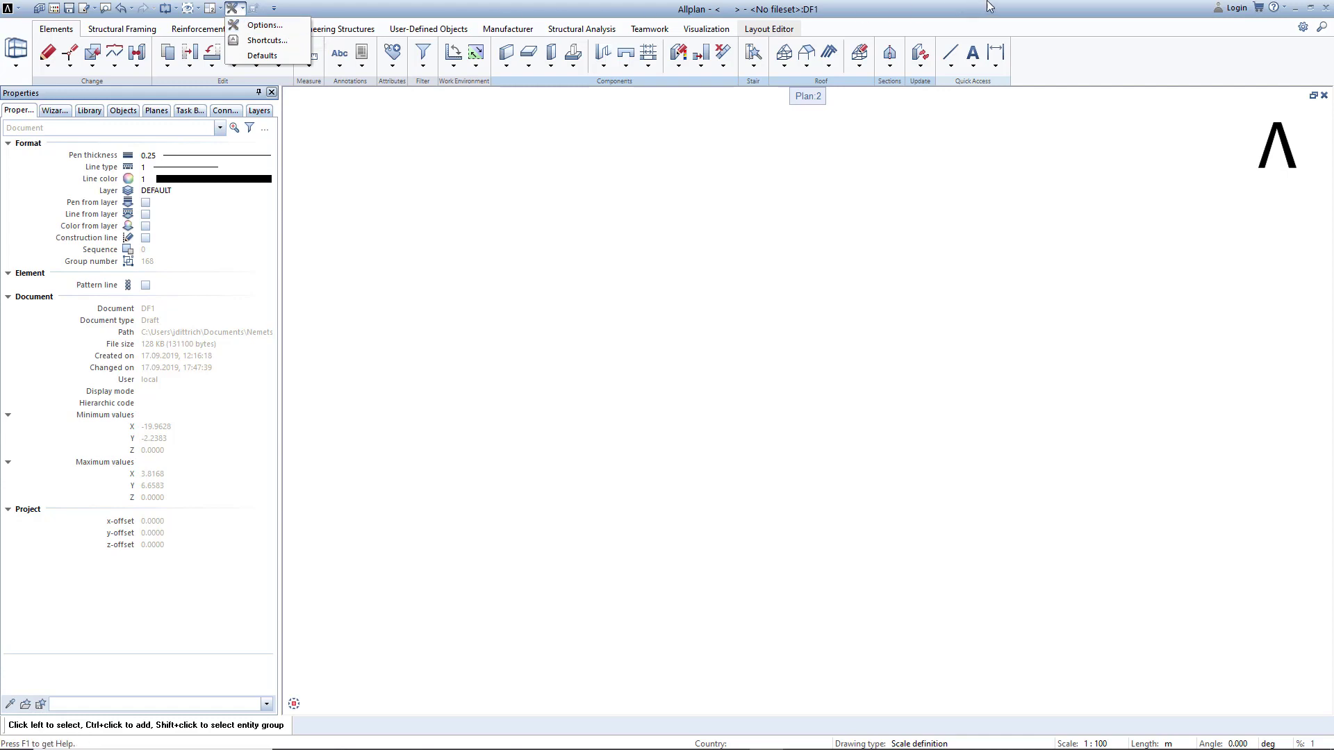
pyautogui.click(1285, 8)
pyautogui.click(1285, 8)
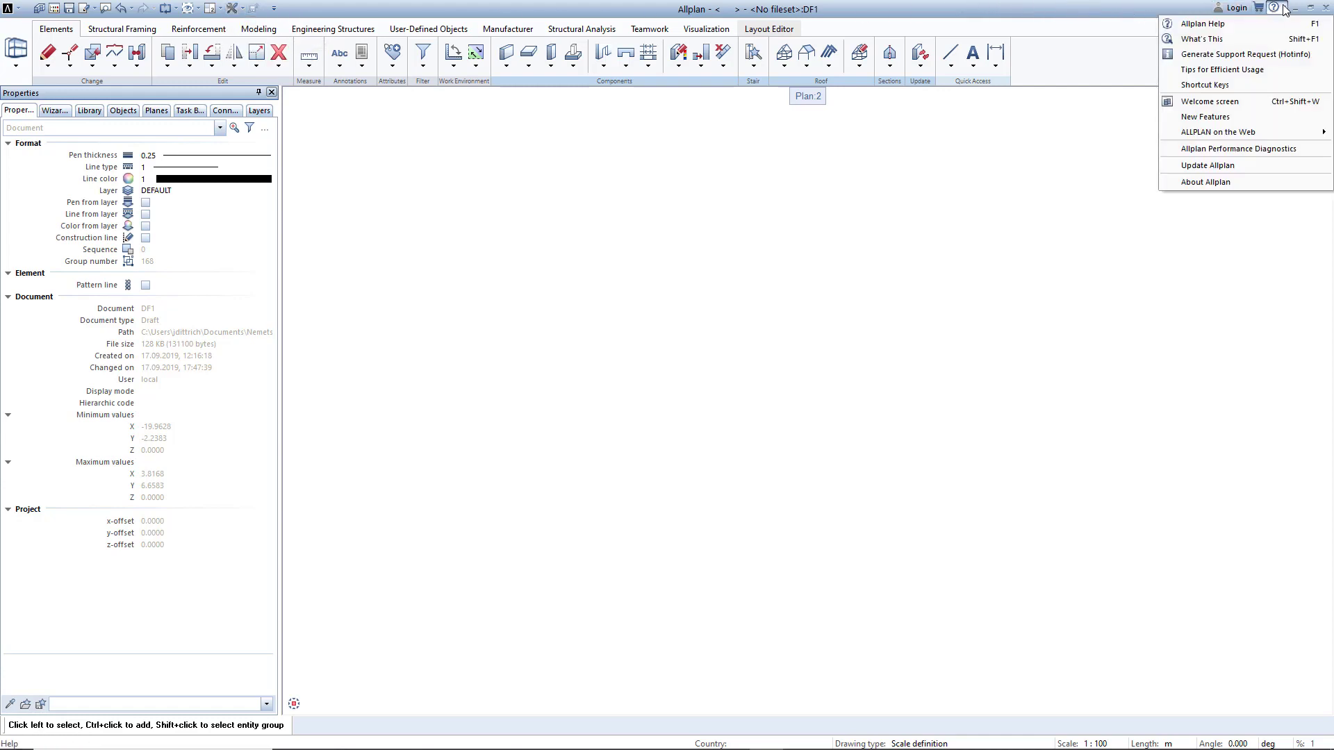